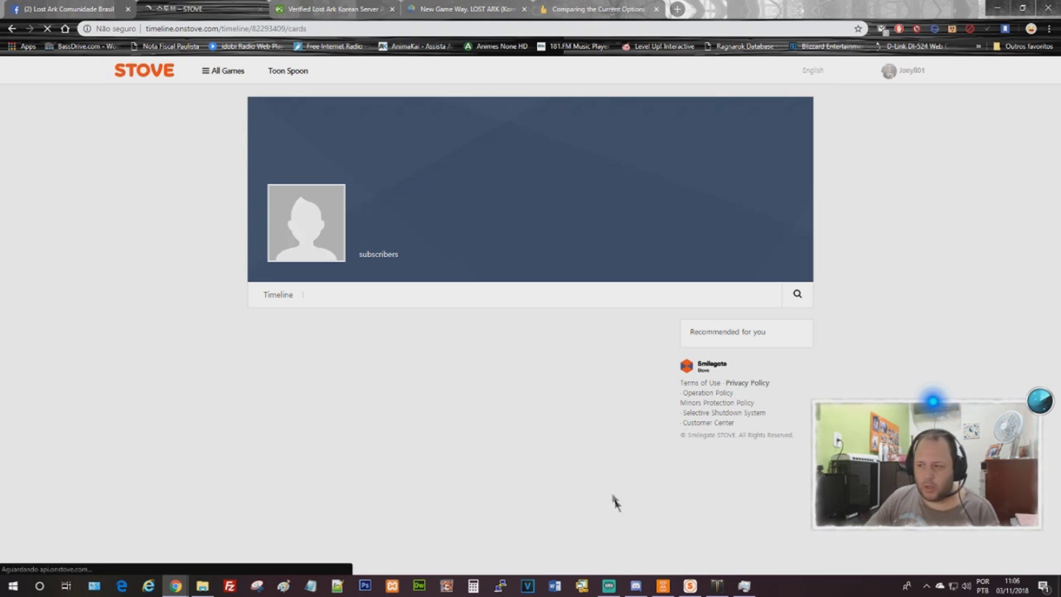
# - Check the connection status and Seoul, South Korea location in Avast SecureLine VPN, and minimize its window
pyautogui.click(663, 586)
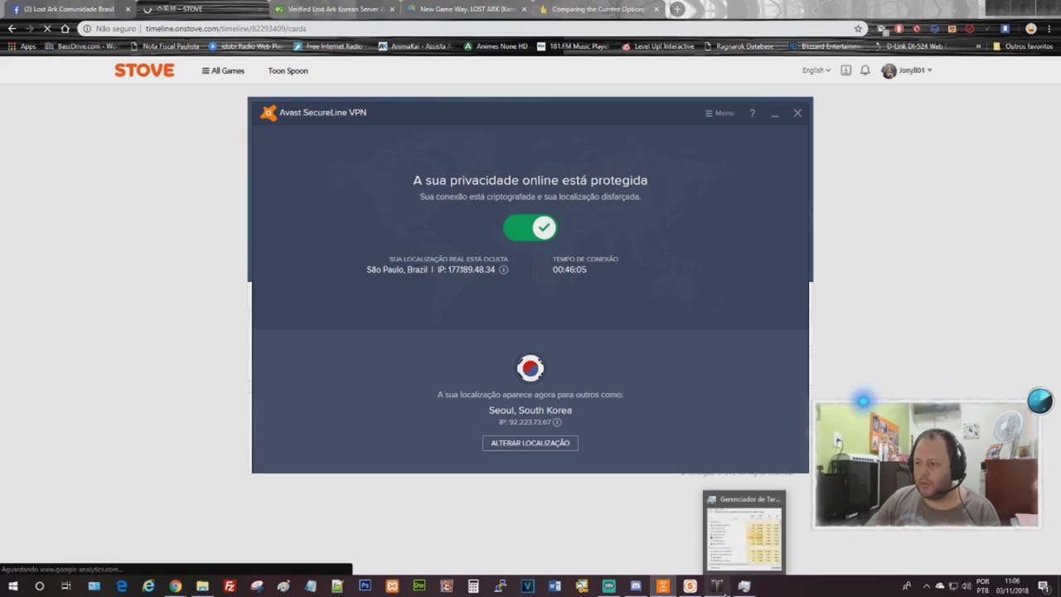
pyautogui.click(717, 585)
pyautogui.click(717, 585)
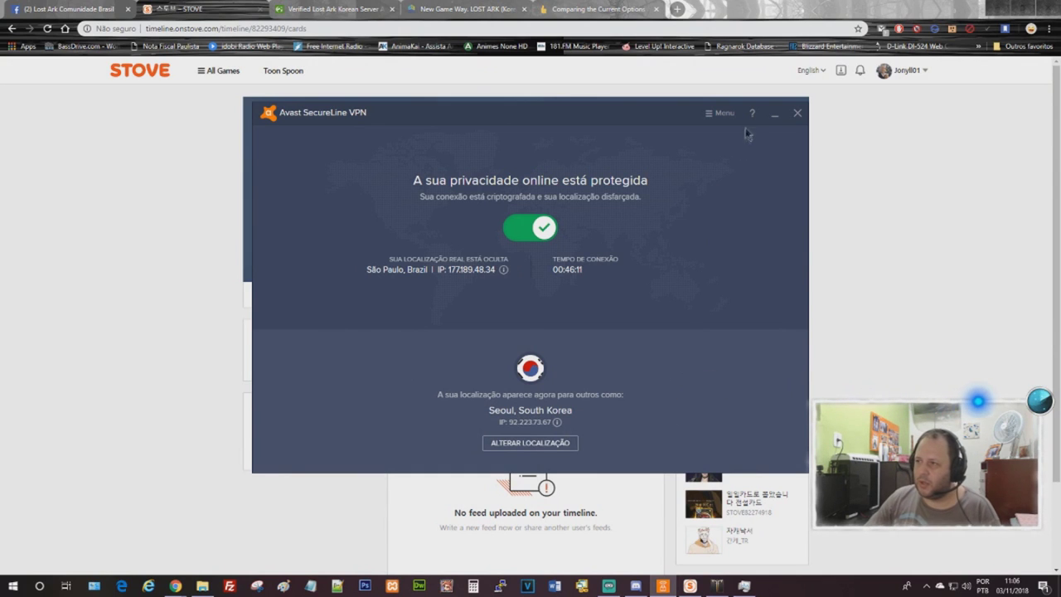
pyautogui.click(774, 114)
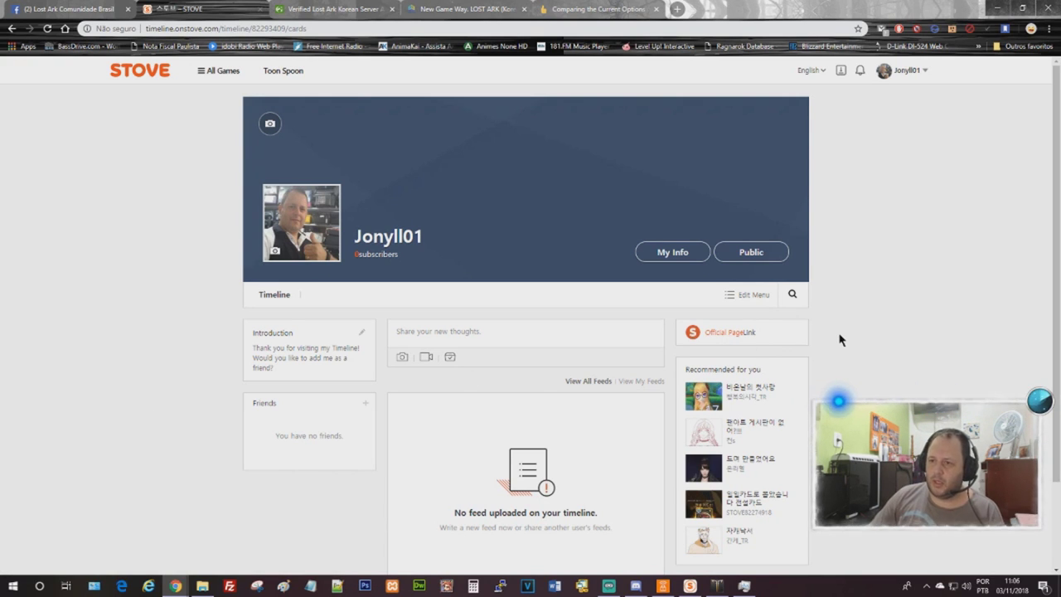
# - Look over the STOVE profile page and switch to the STOVE launcher with the LOST ARK page
pyautogui.scroll(-1, 841, 339)
pyautogui.scroll(1, 843, 338)
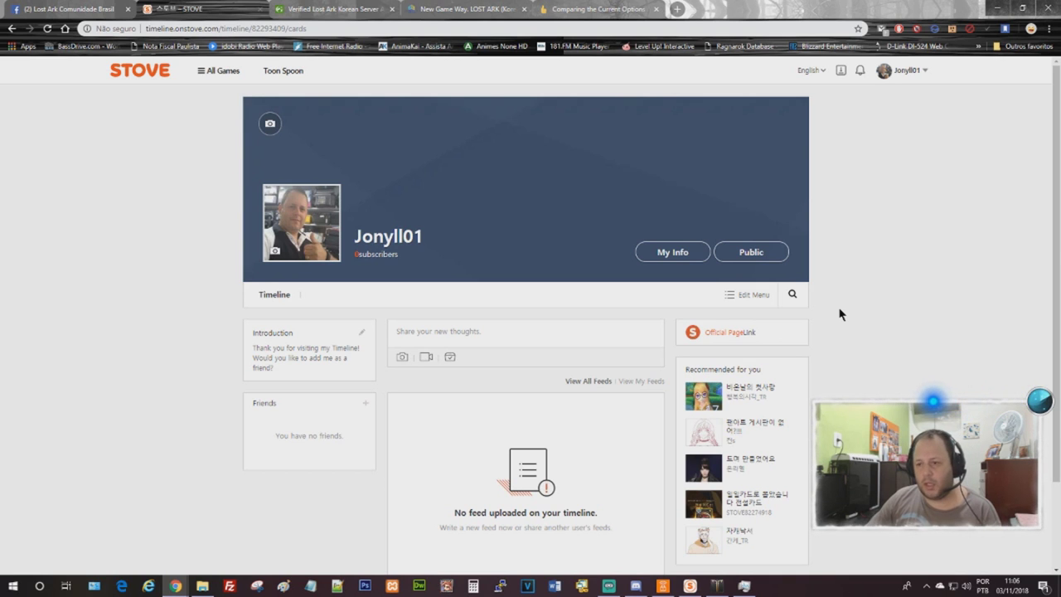
pyautogui.click(699, 591)
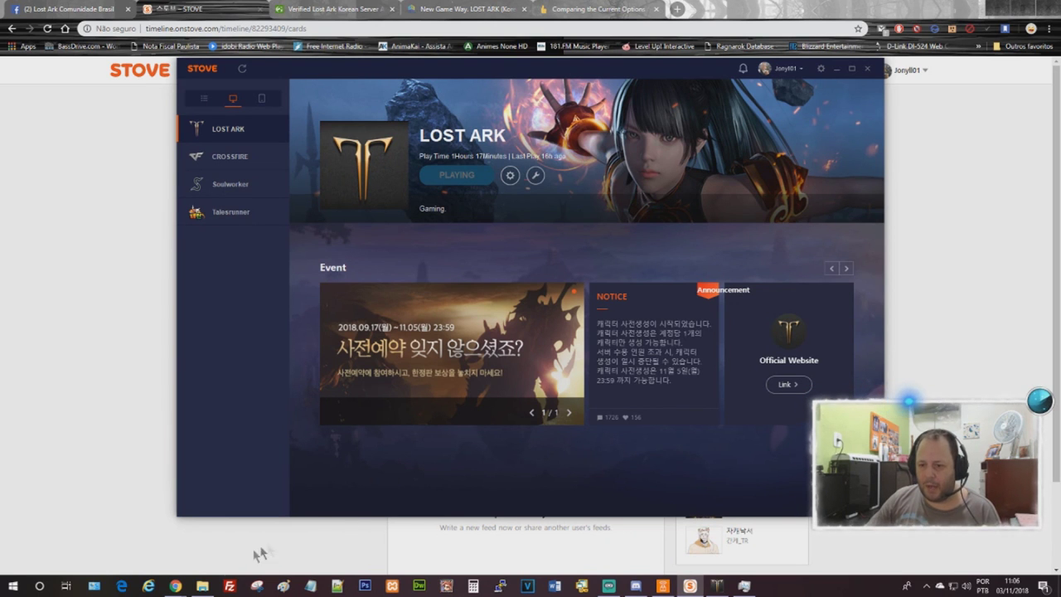
# - Switch to File Explorer and open the STOVE folder inside the downloads folder on drive D
pyautogui.click(202, 587)
pyautogui.click(64, 377)
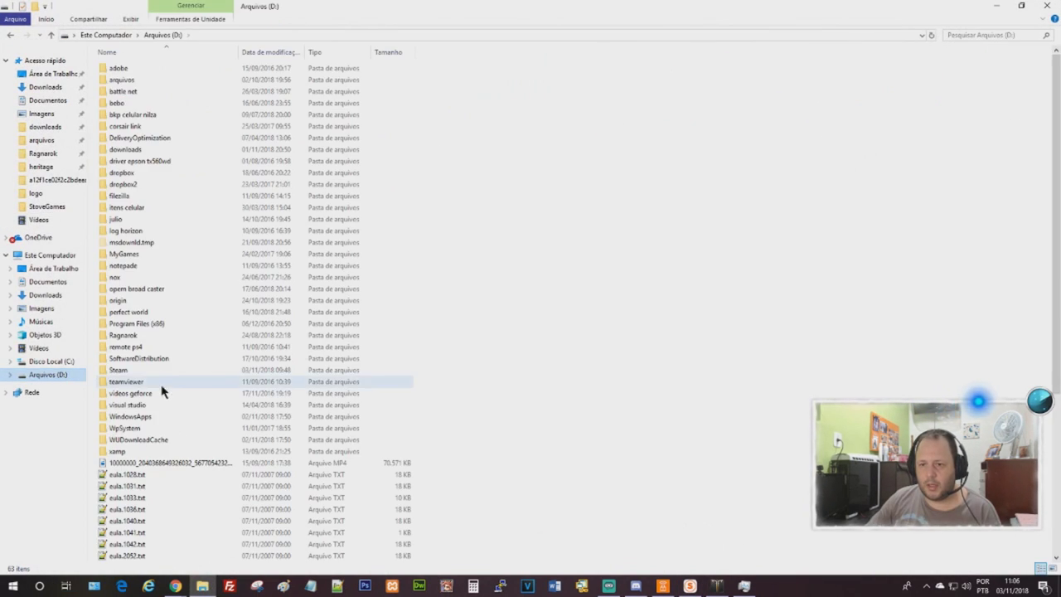
pyautogui.click(159, 146)
pyautogui.doubleClick(159, 146)
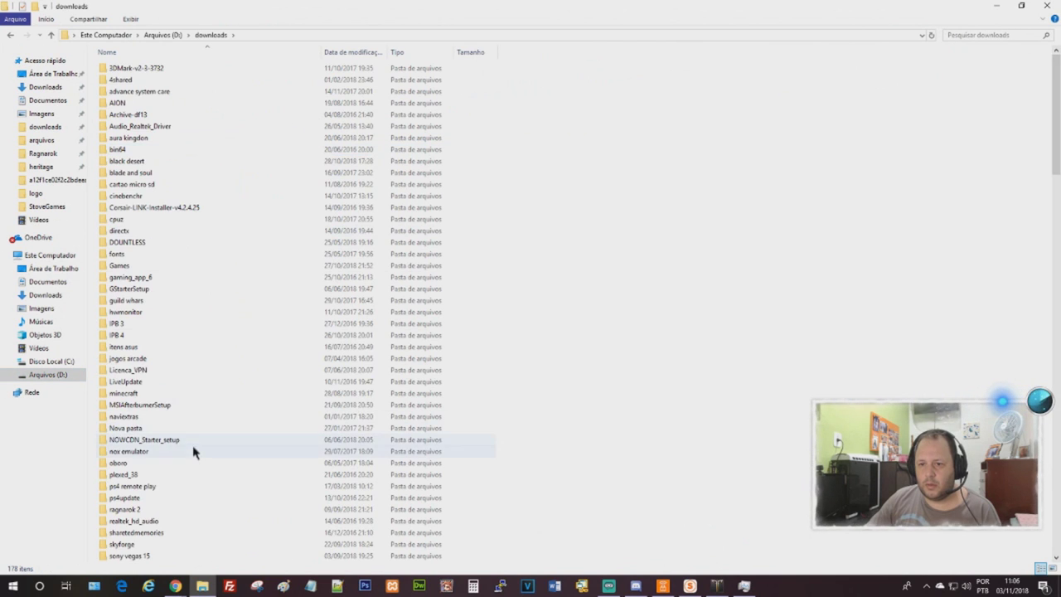
pyautogui.scroll(-2, 194, 448)
pyautogui.click(170, 510)
pyautogui.doubleClick(170, 509)
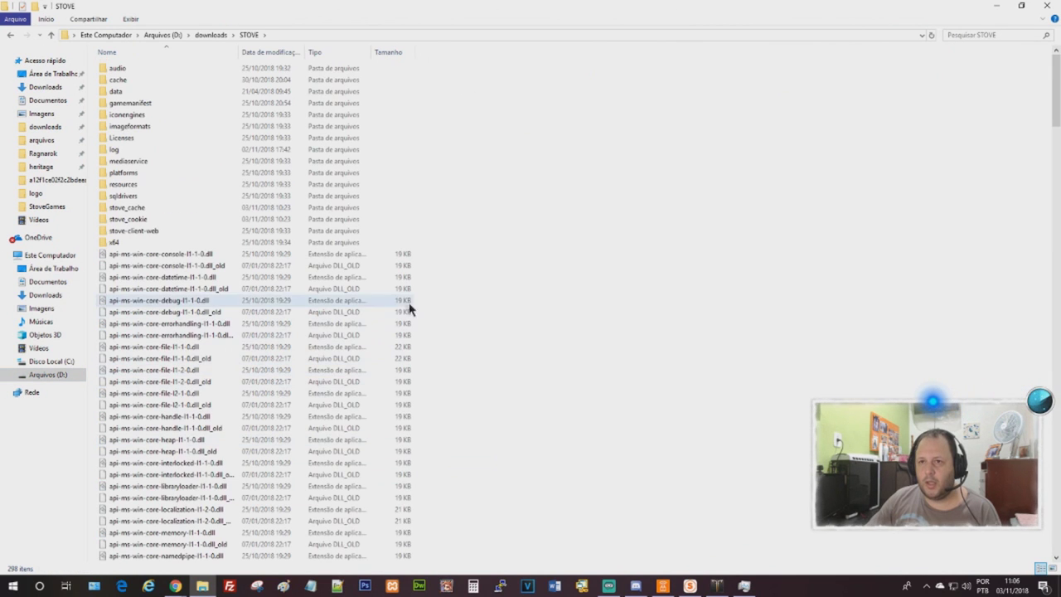
# - Find the STOVE.exe application in the STOVE folder and select it
pyautogui.scroll(-10, 602, 385)
pyautogui.scroll(-15, 602, 394)
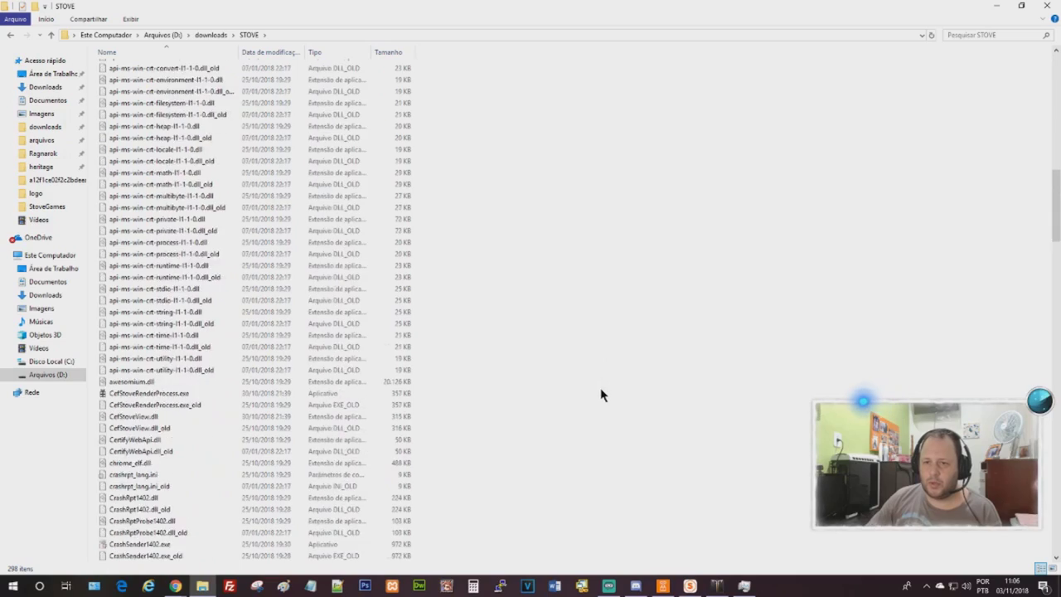
pyautogui.scroll(-20, 278, 421)
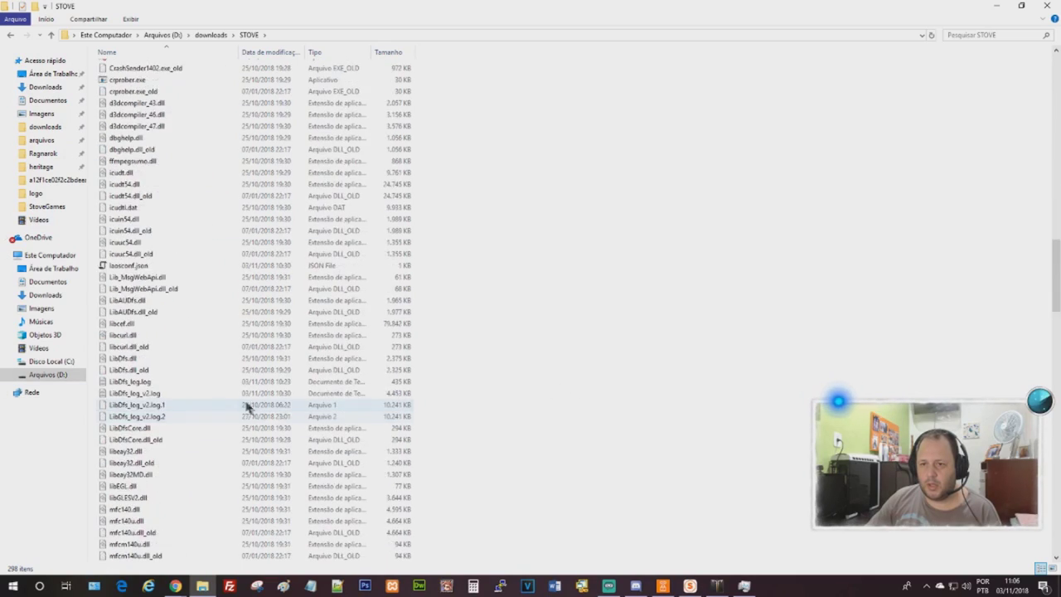
pyautogui.scroll(-20, 217, 419)
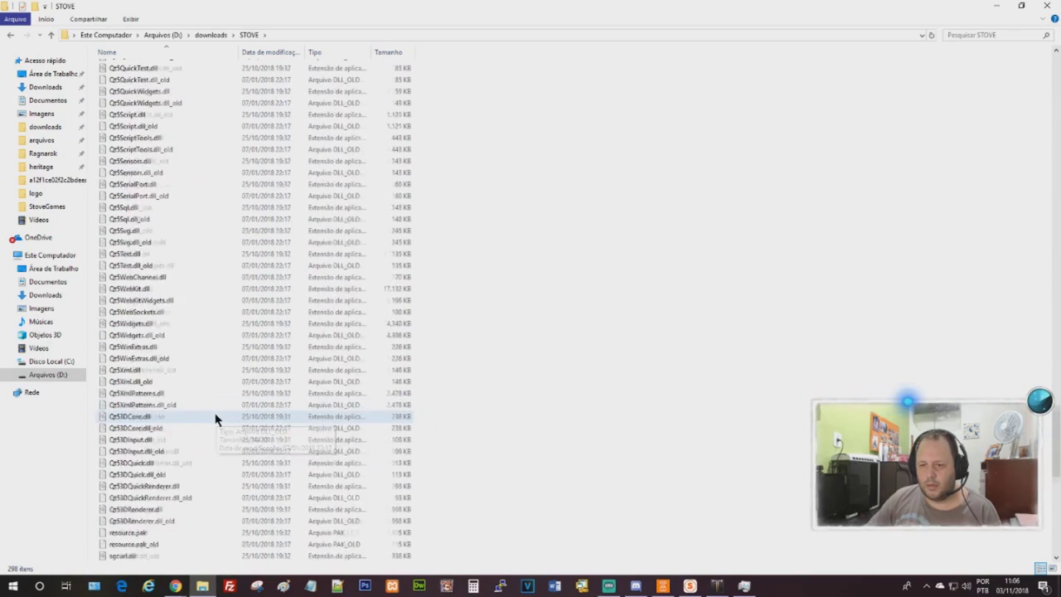
pyautogui.click(176, 395)
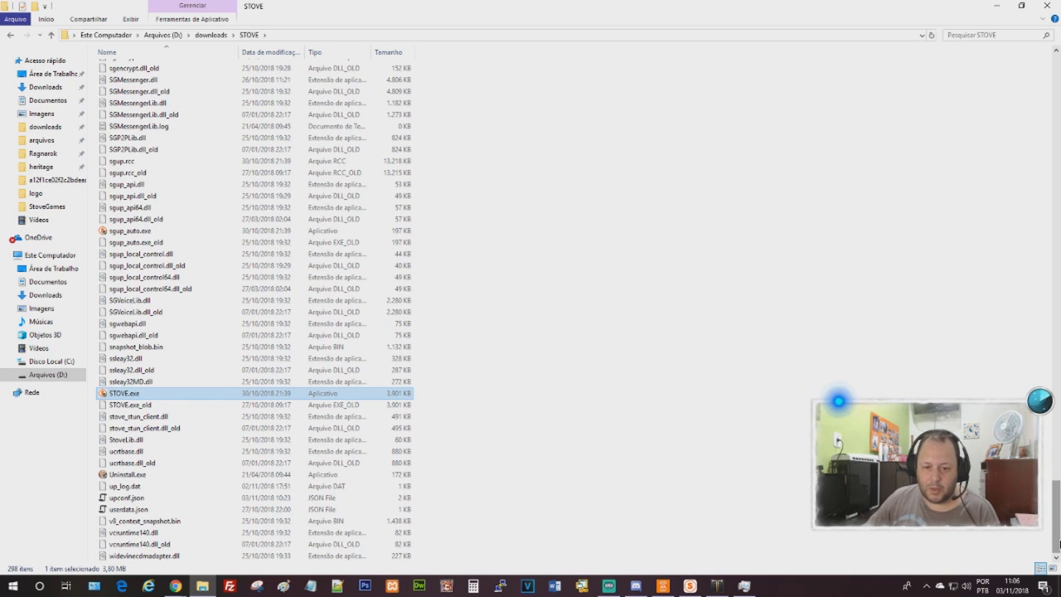
# - Go back to the downloads folder and open the StoveGames folder
pyautogui.scroll(4, 1058, 543)
pyautogui.scroll(20, 1059, 498)
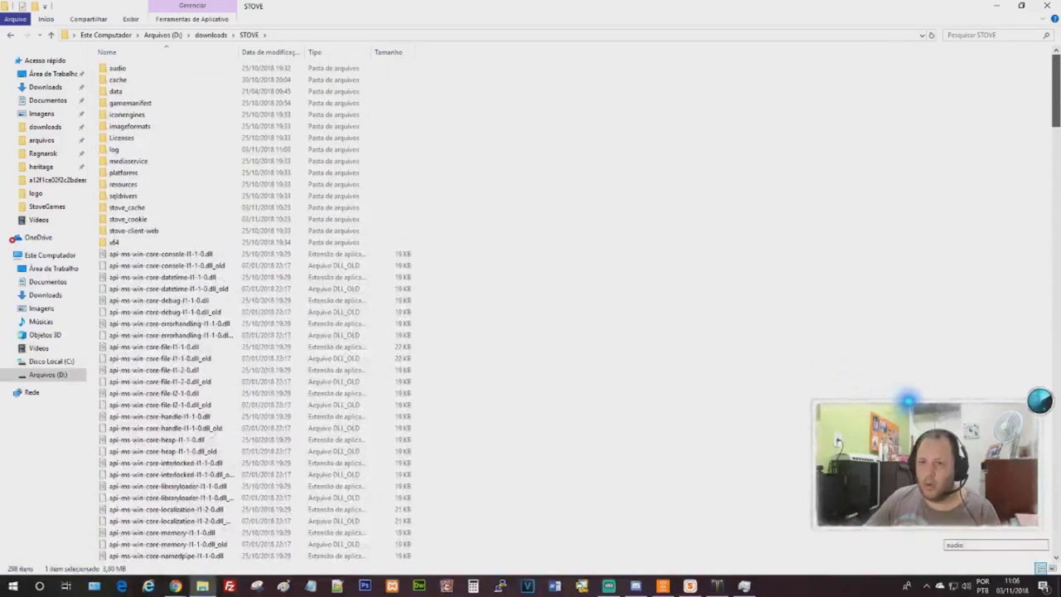
pyautogui.click(210, 139)
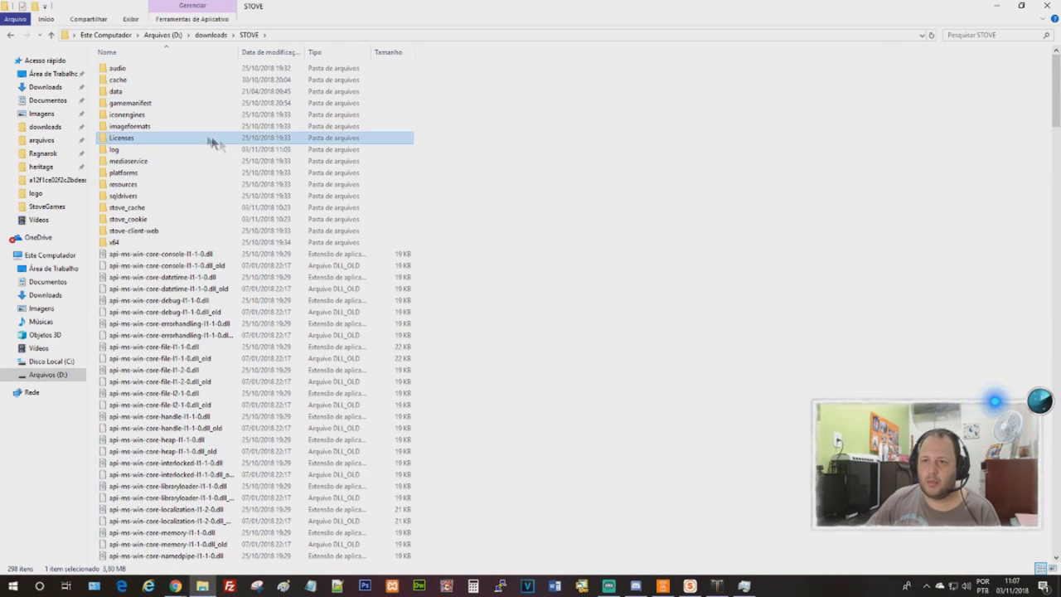
pyautogui.click(531, 282)
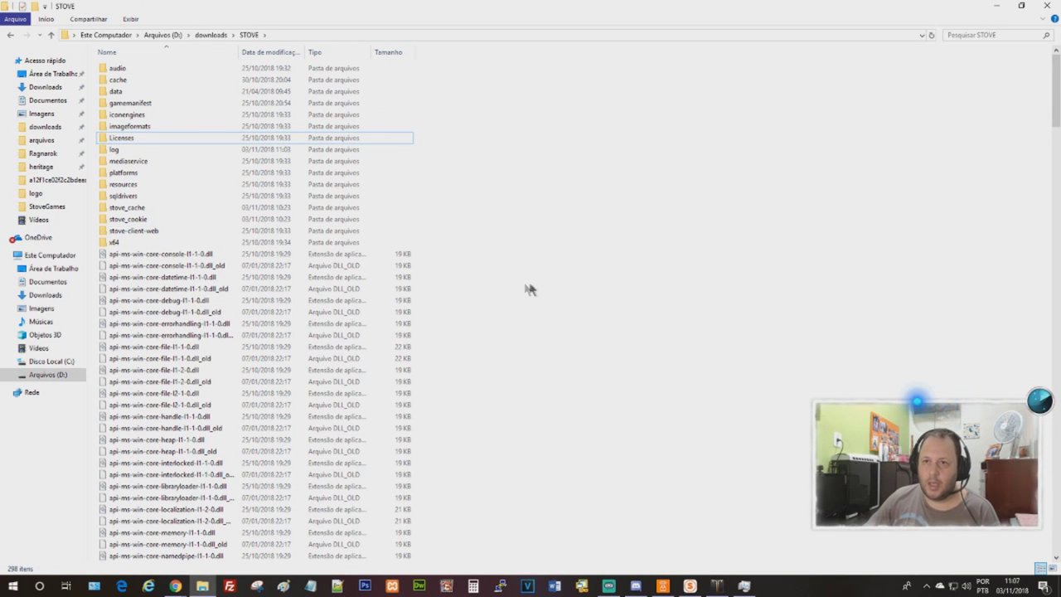
pyautogui.click(10, 35)
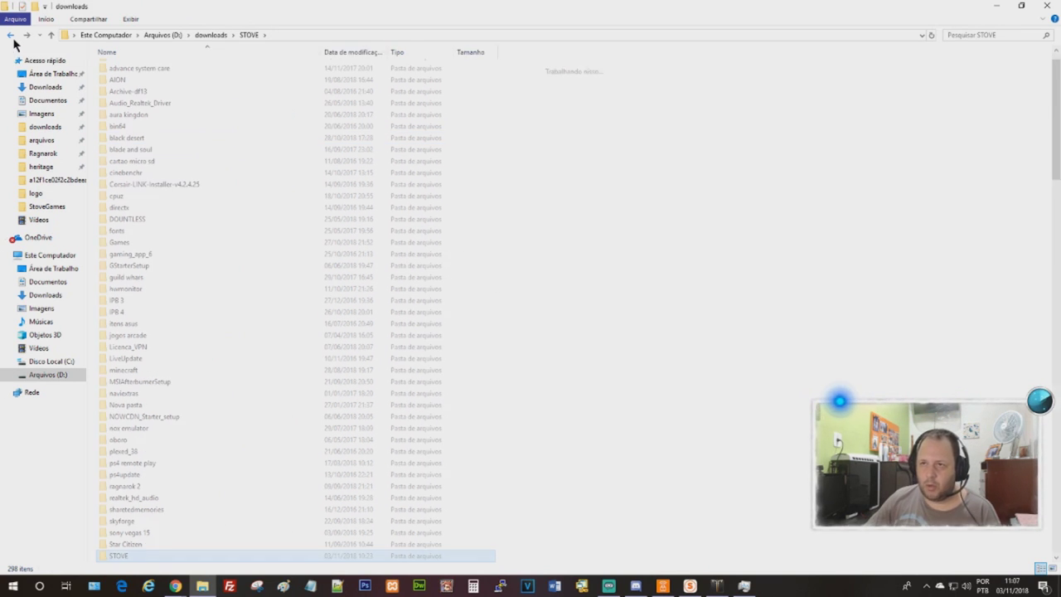
pyautogui.scroll(-1, 205, 414)
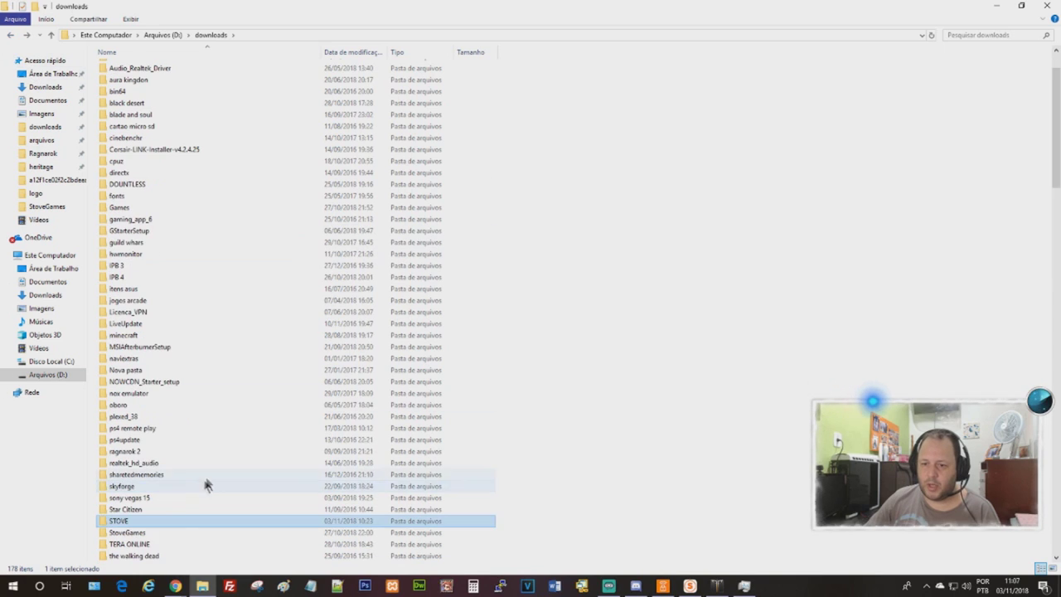
pyautogui.doubleClick(158, 535)
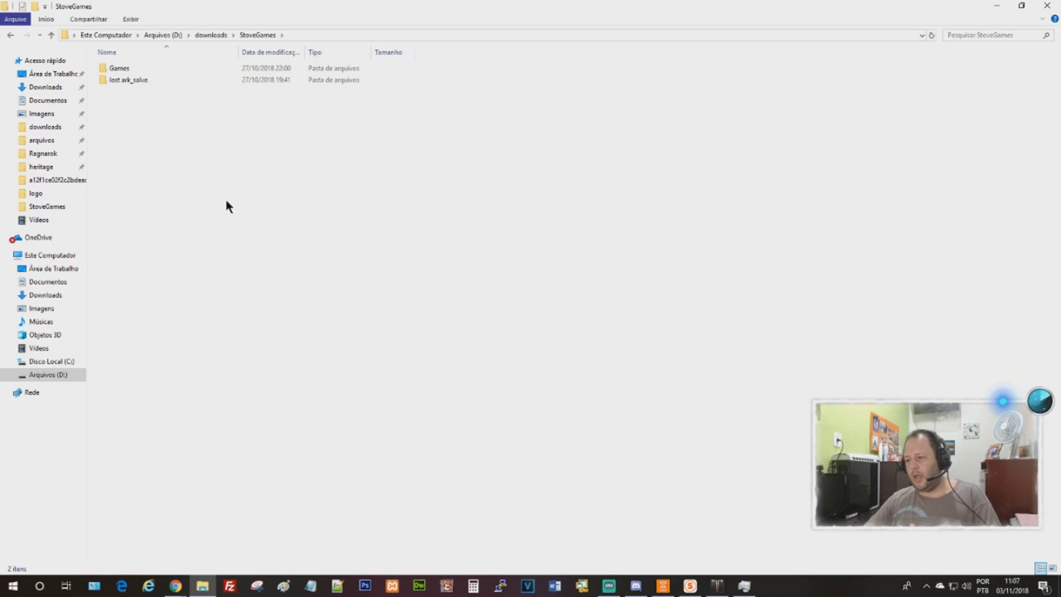
# - Switch to the STOVE launcher, check the Avast SecureLine VPN connection status, and return to the launcher
pyautogui.click(690, 586)
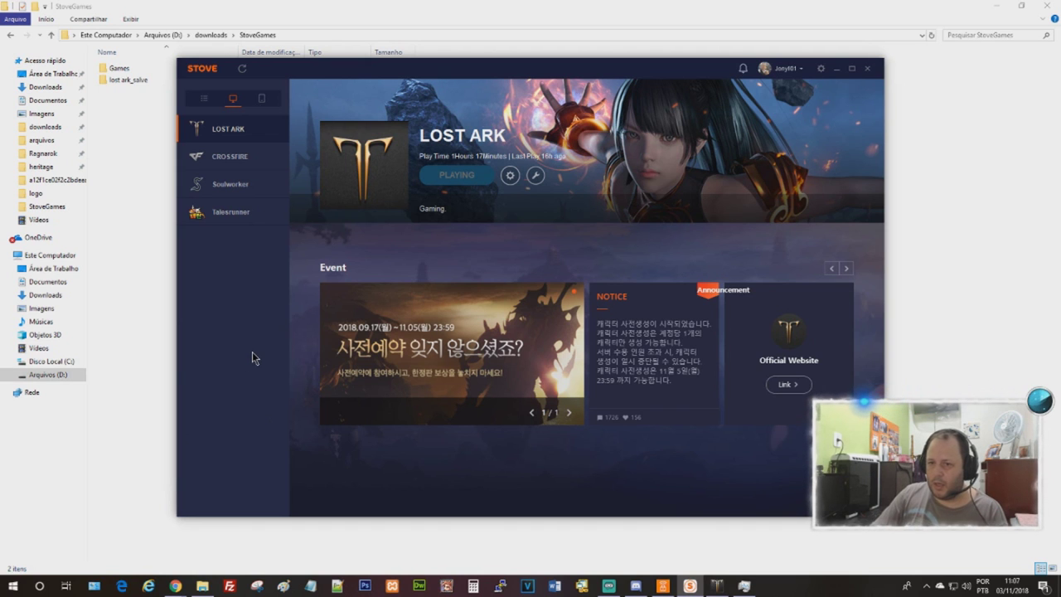
pyautogui.click(663, 586)
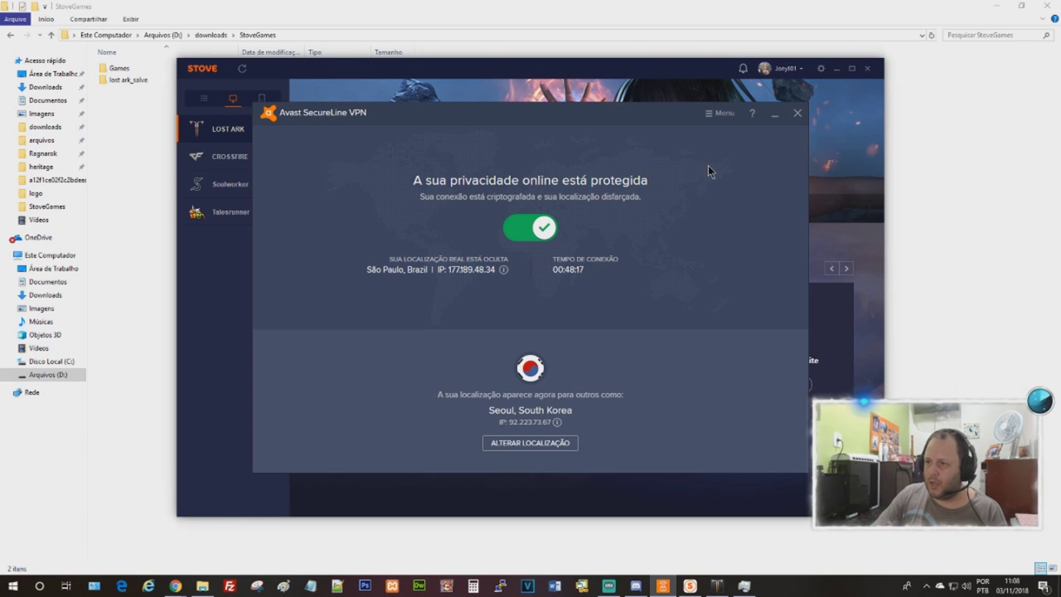
pyautogui.click(665, 78)
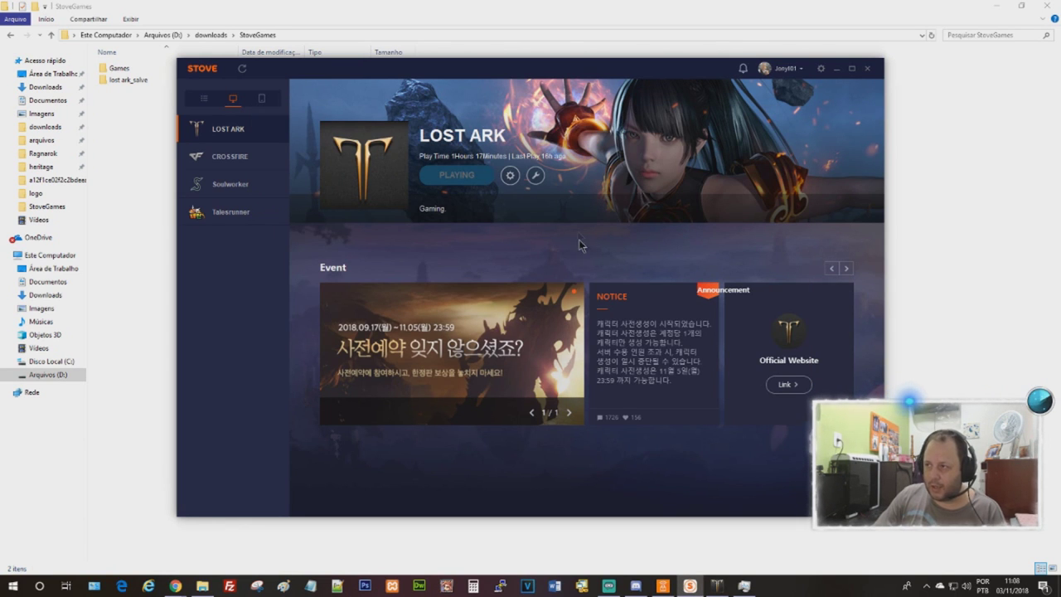
# - Examine the running applications, including LOSTARK Client and STOVE, in Task Manager and minimize it
pyautogui.click(745, 585)
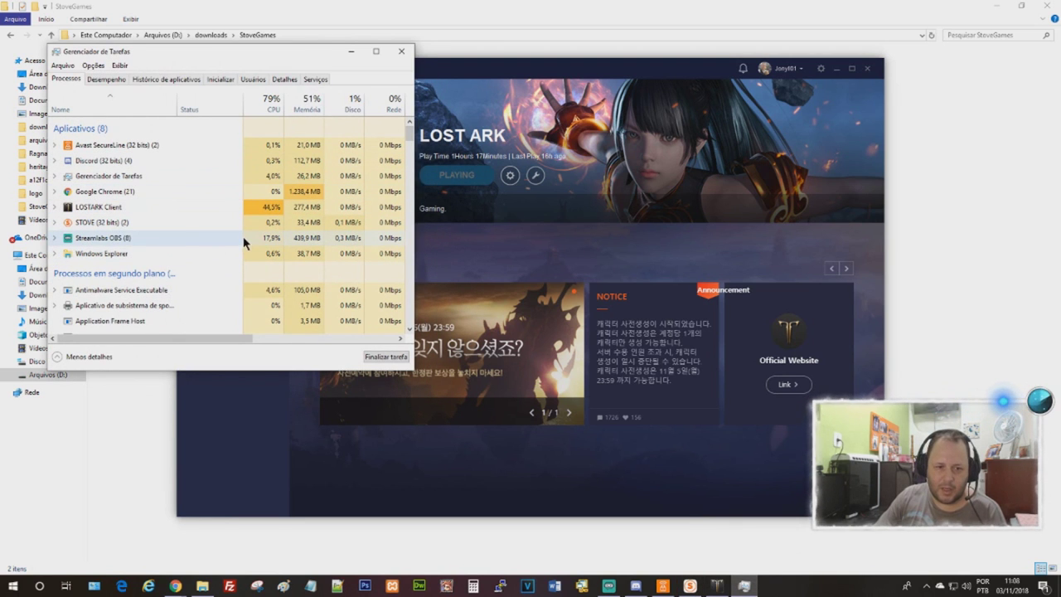
pyautogui.click(351, 52)
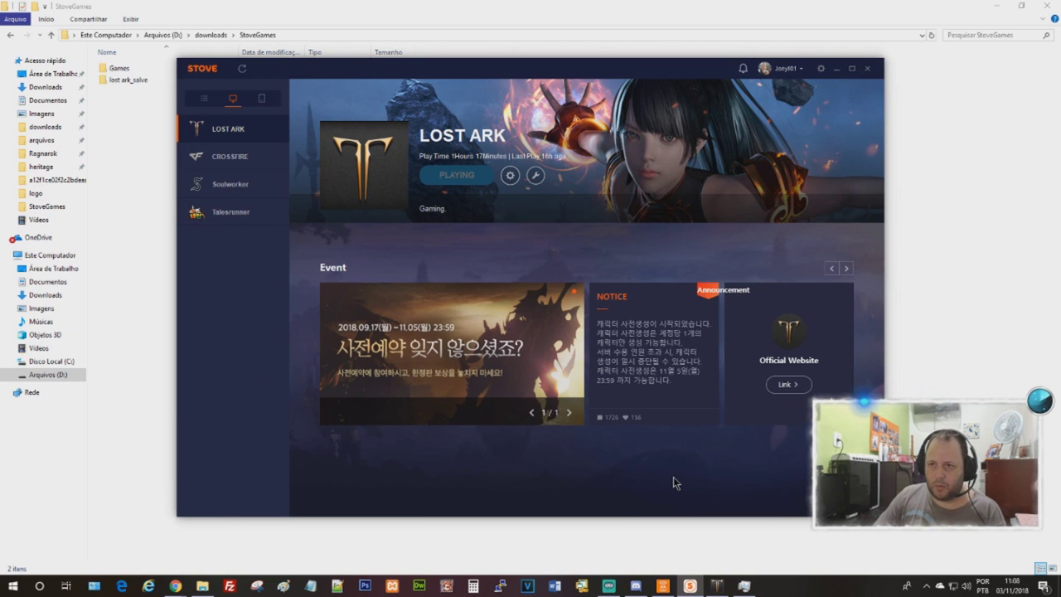
# - Review the Geral and Segurança de rede settings of Avast SecureLine VPN and close the settings
pyautogui.click(662, 586)
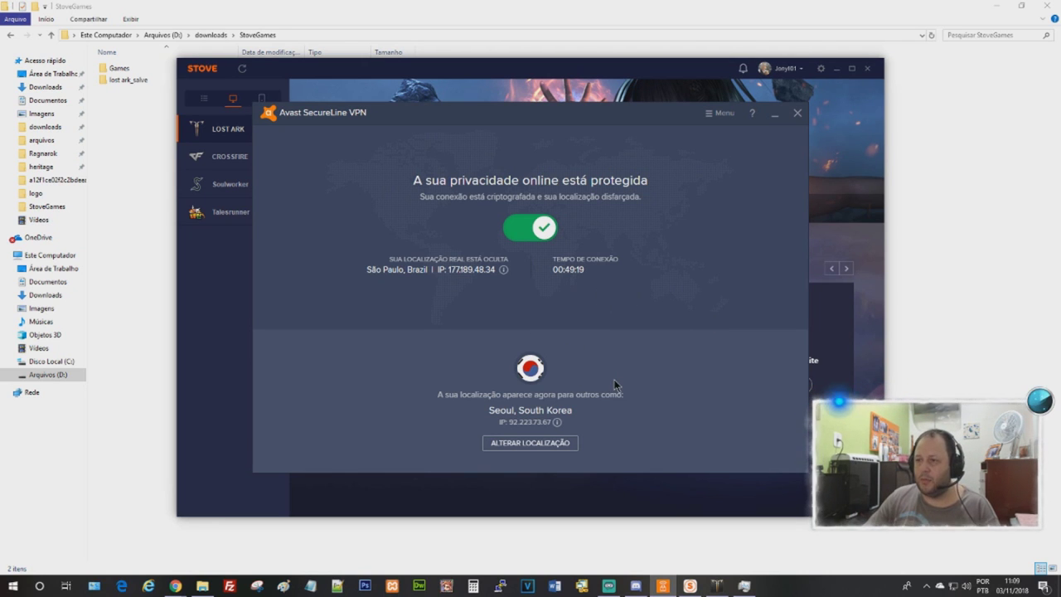
pyautogui.click(720, 113)
pyautogui.click(728, 138)
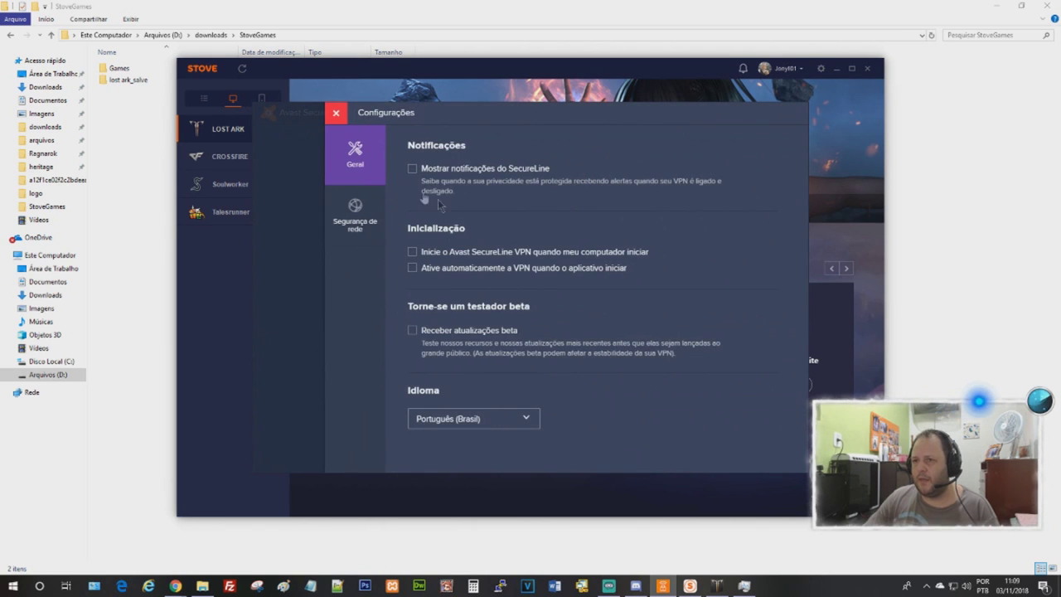
pyautogui.click(363, 212)
pyautogui.click(362, 134)
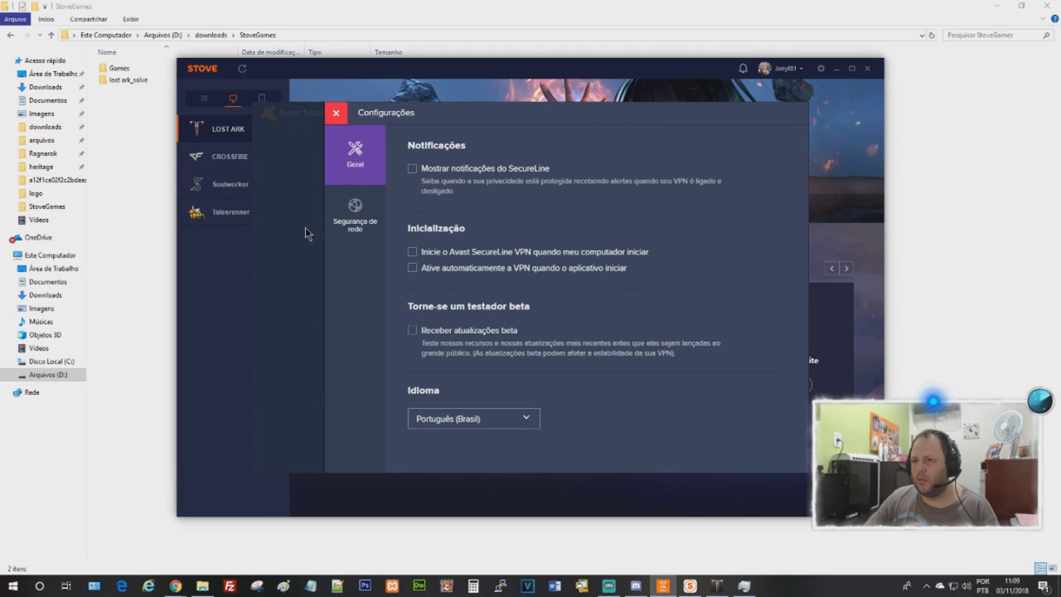
pyautogui.click(337, 112)
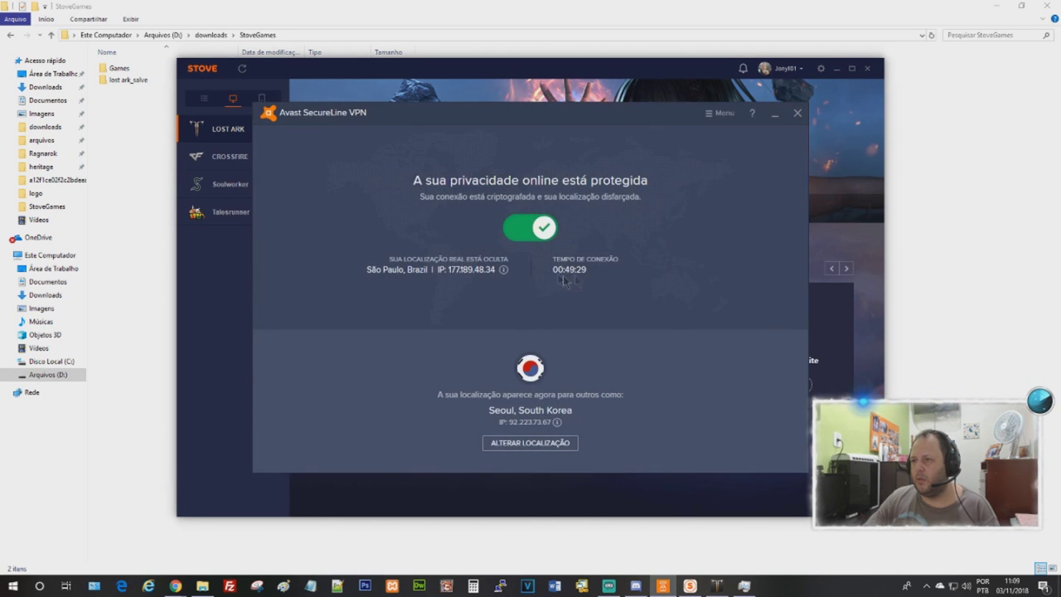
# - View the VPN's menu options without choosing any, and minimize the Avast SecureLine VPN window
pyautogui.click(721, 115)
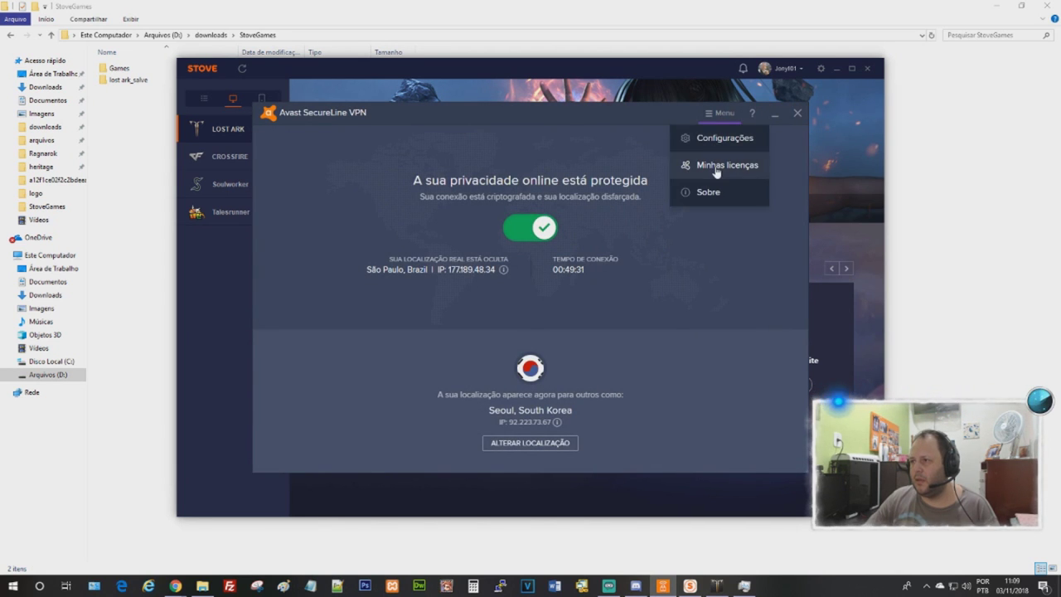
pyautogui.click(709, 261)
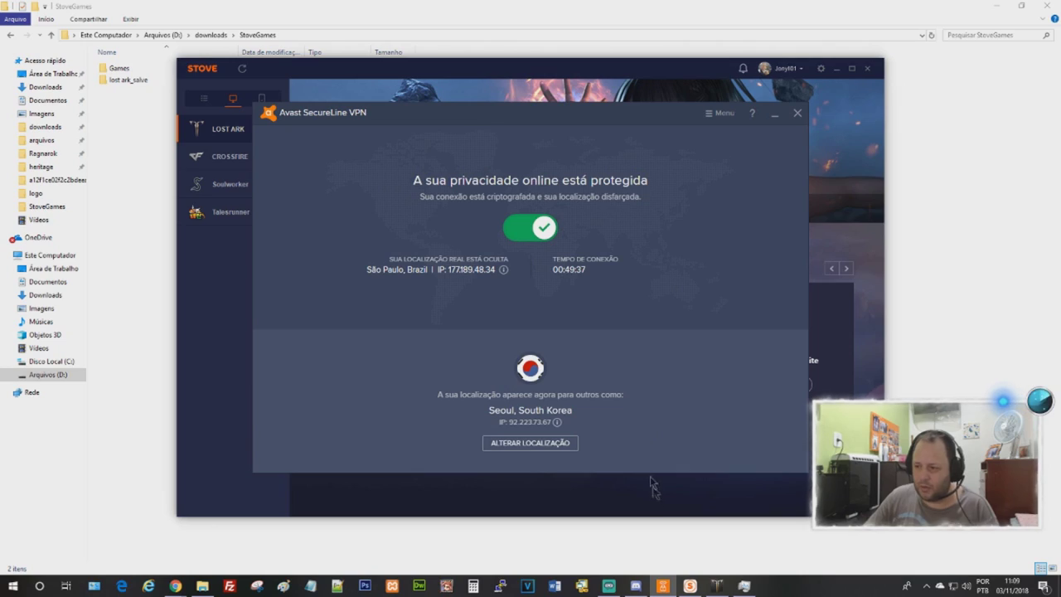
pyautogui.hotkey('alt', 'Tab')
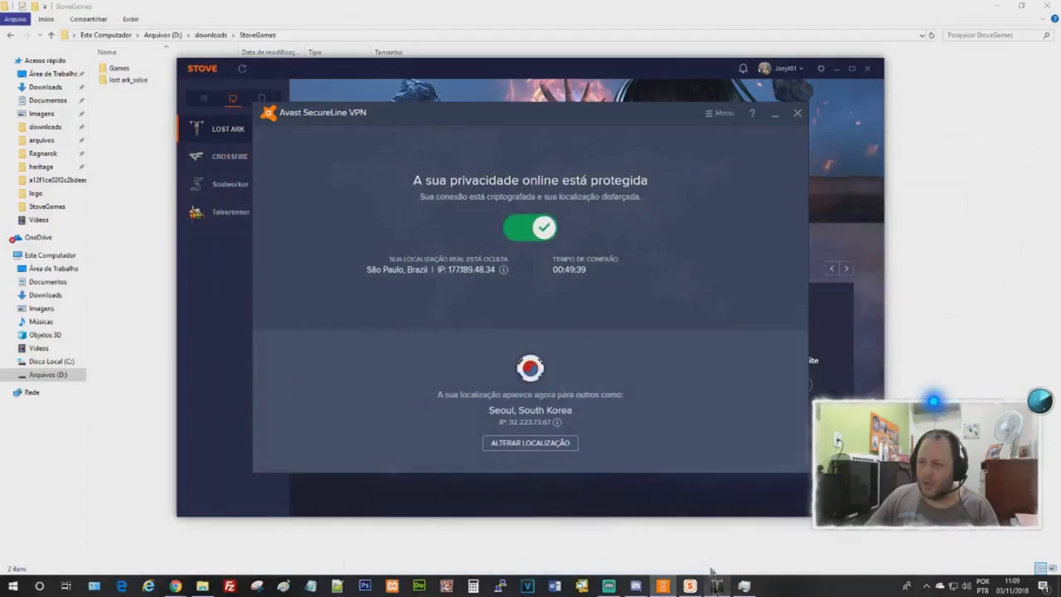
pyautogui.click(771, 116)
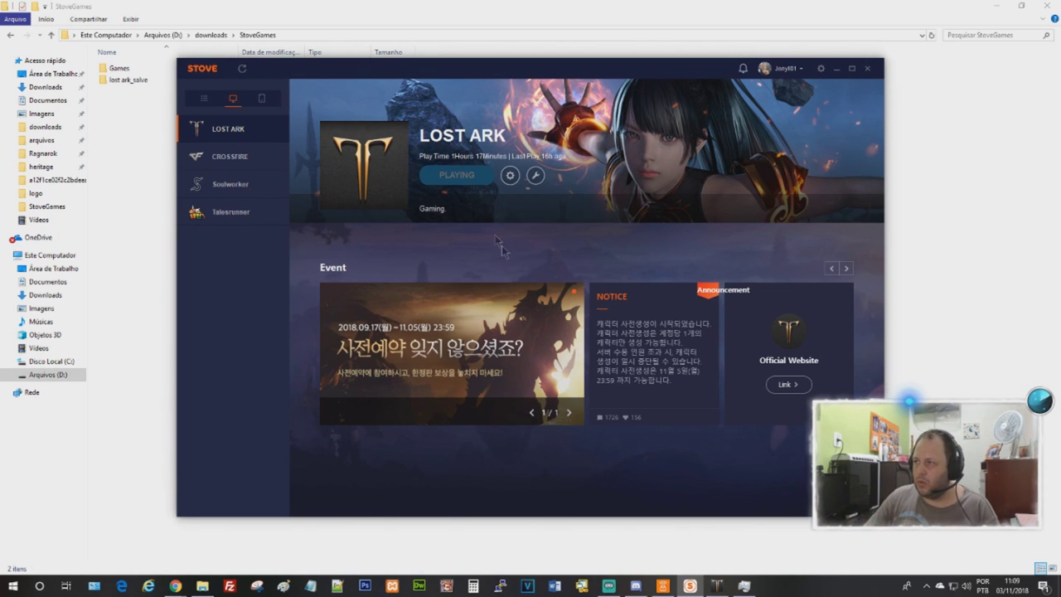
# - Minimize the STOVE launcher, File Explorer and browser to reach the desktop, and view the STOVE shortcut's context options
pyautogui.click(838, 68)
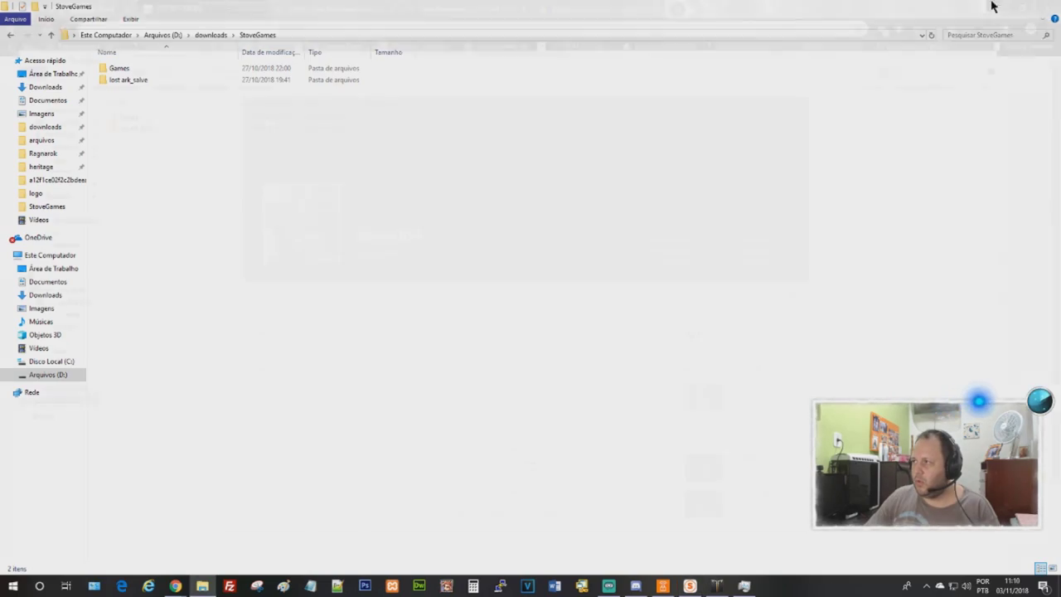
pyautogui.click(996, 6)
pyautogui.click(998, 7)
pyautogui.click(1019, 6)
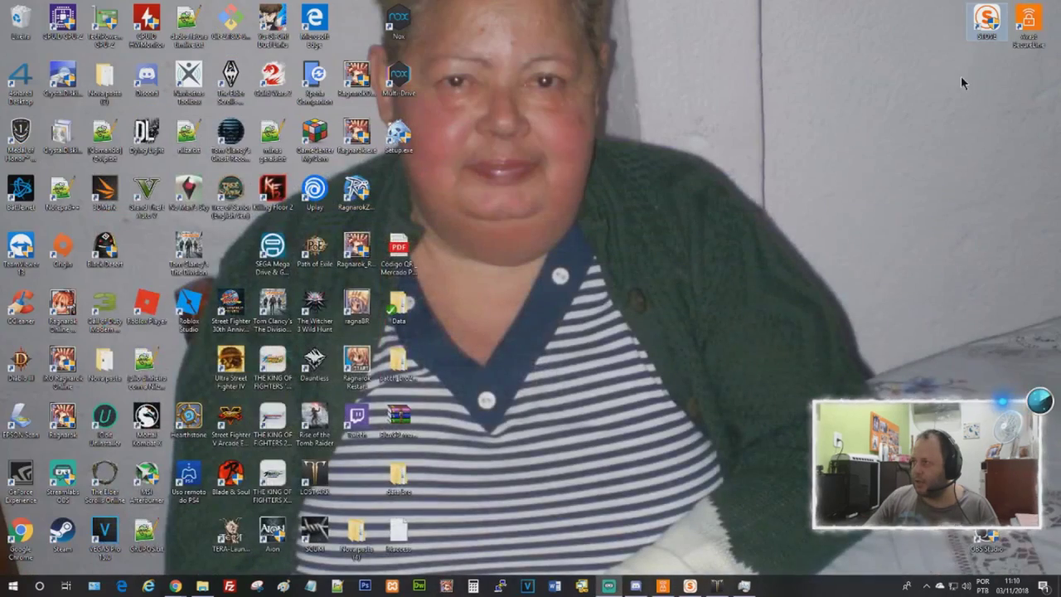
pyautogui.rightClick(987, 30)
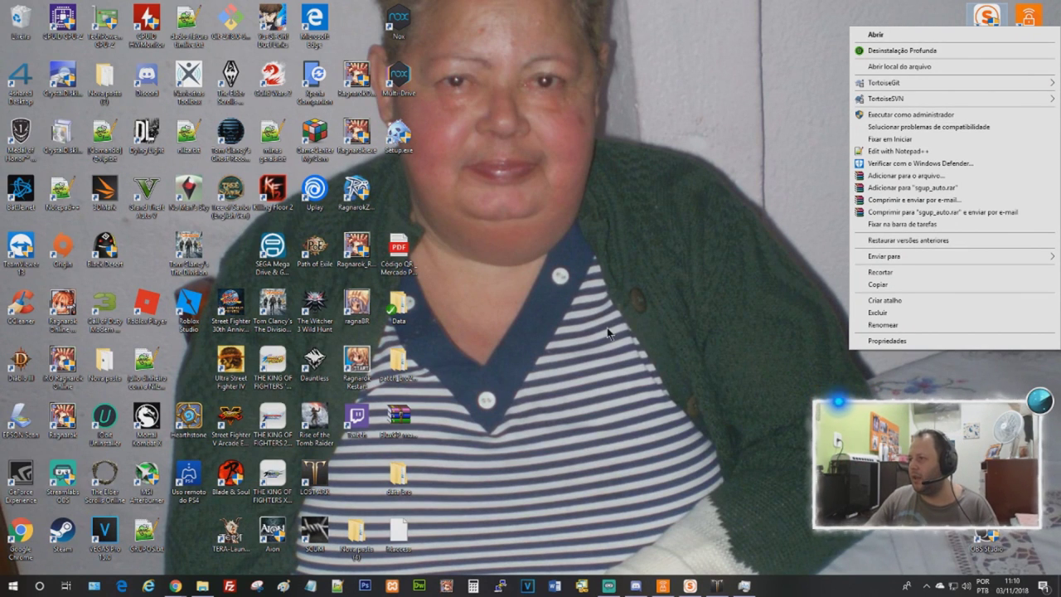
pyautogui.click(763, 423)
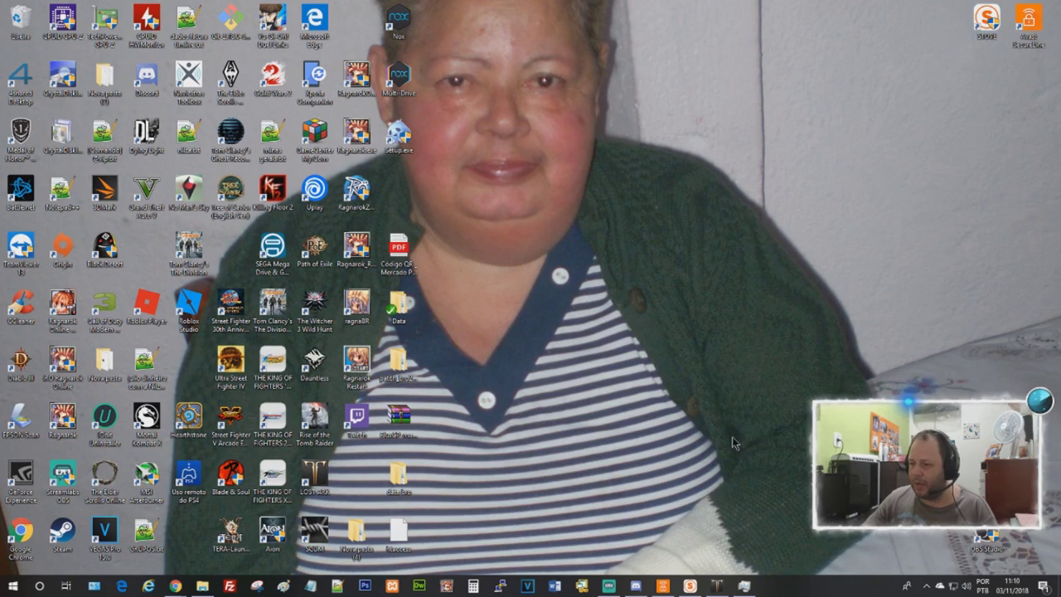
# - Switch to the browser and view the OBTGAME page for the verified Lost Ark Korean account
pyautogui.moveTo(194, 575)
pyautogui.click(236, 531)
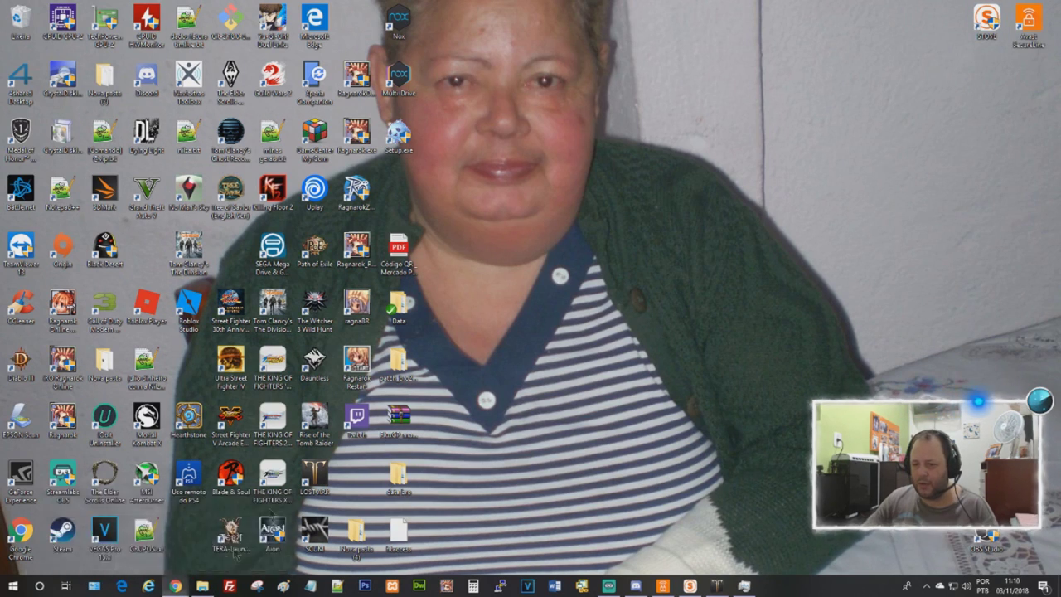
pyautogui.moveTo(721, 587)
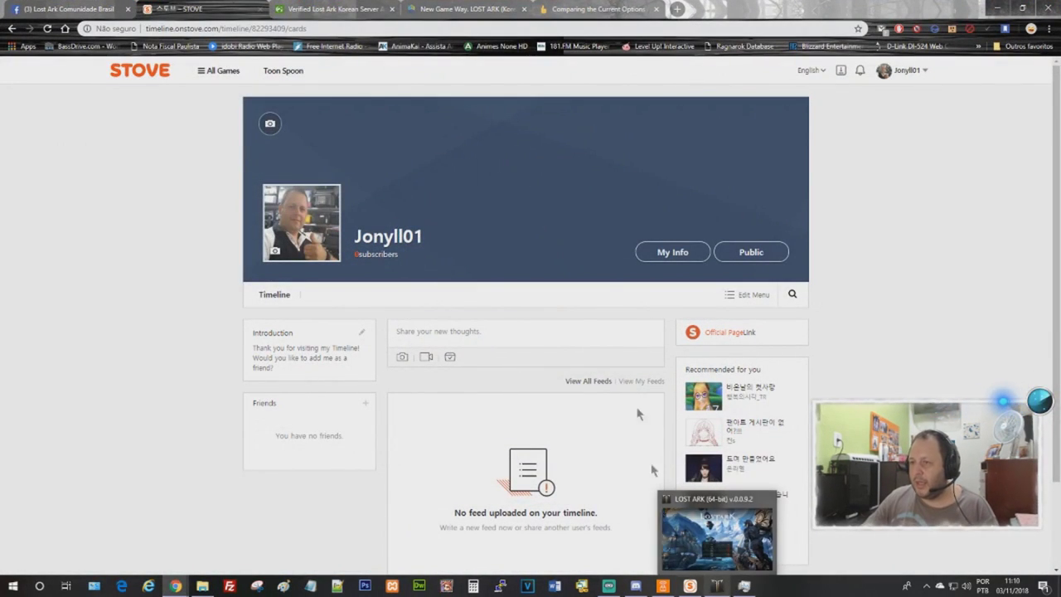
pyautogui.click(340, 8)
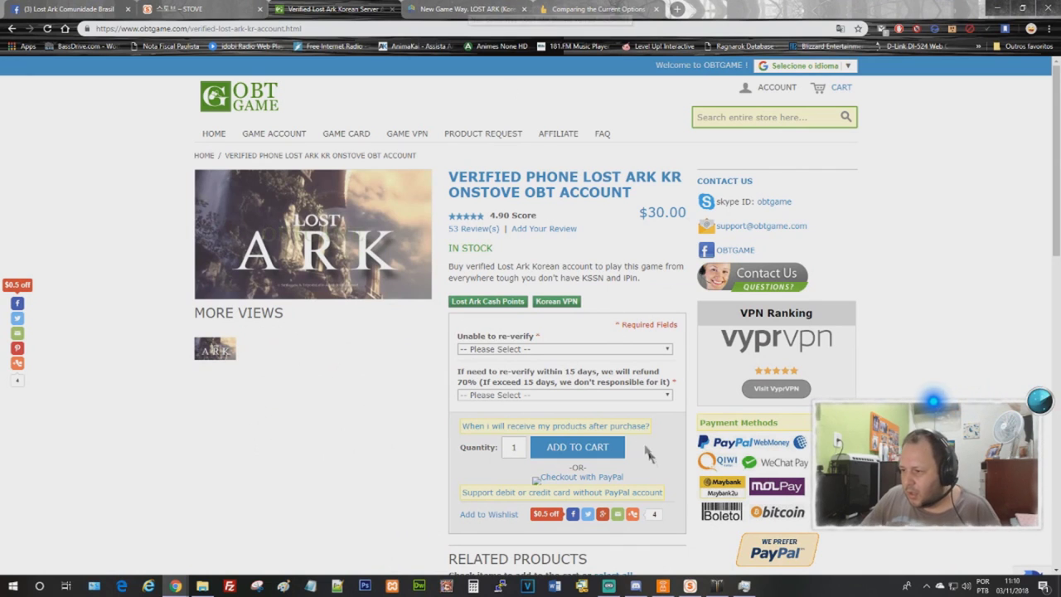
# - Bring the STOVE launcher in front of the browser, and briefly show and minimize the Avast SecureLine VPN window
pyautogui.moveTo(690, 586)
pyautogui.click(655, 507)
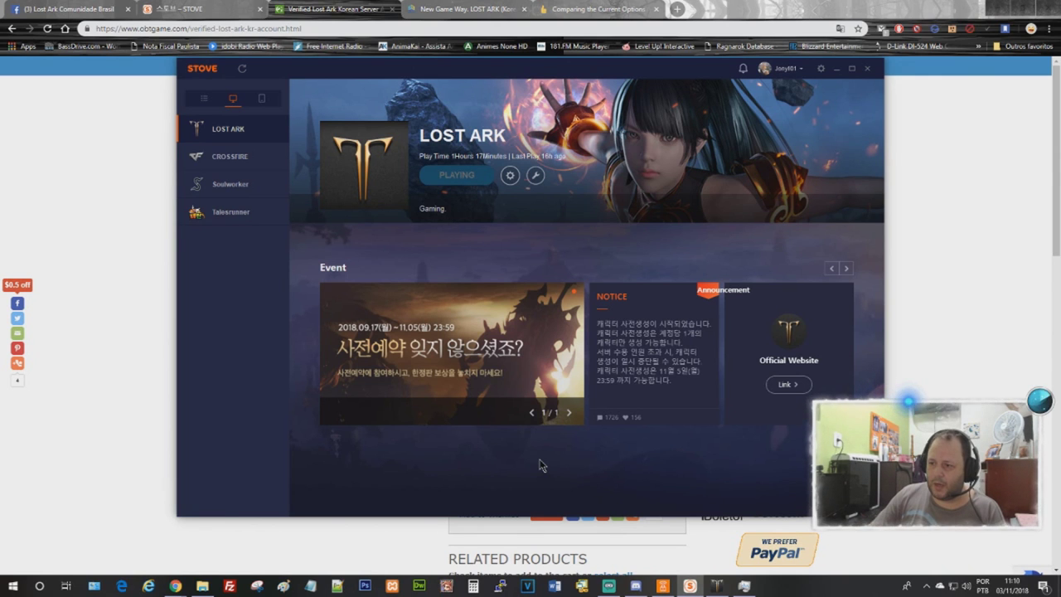
pyautogui.click(663, 586)
pyautogui.click(664, 586)
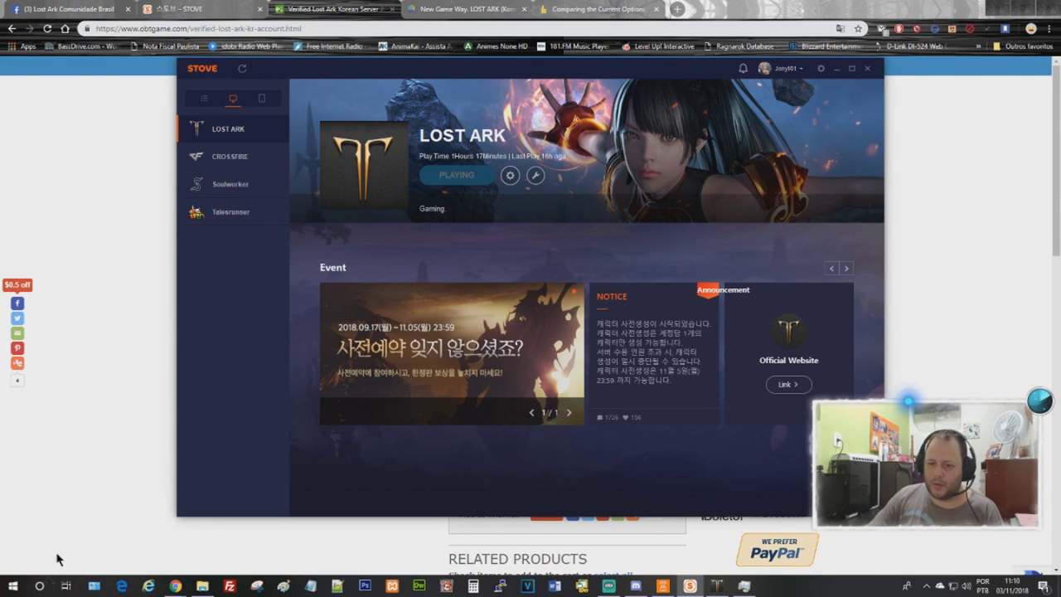
# - Open the Windows Registry Editor and locate defaultLang under HKEY_CURRENT_USER\Software\Smilegate\STOVE
pyautogui.press('super+s')
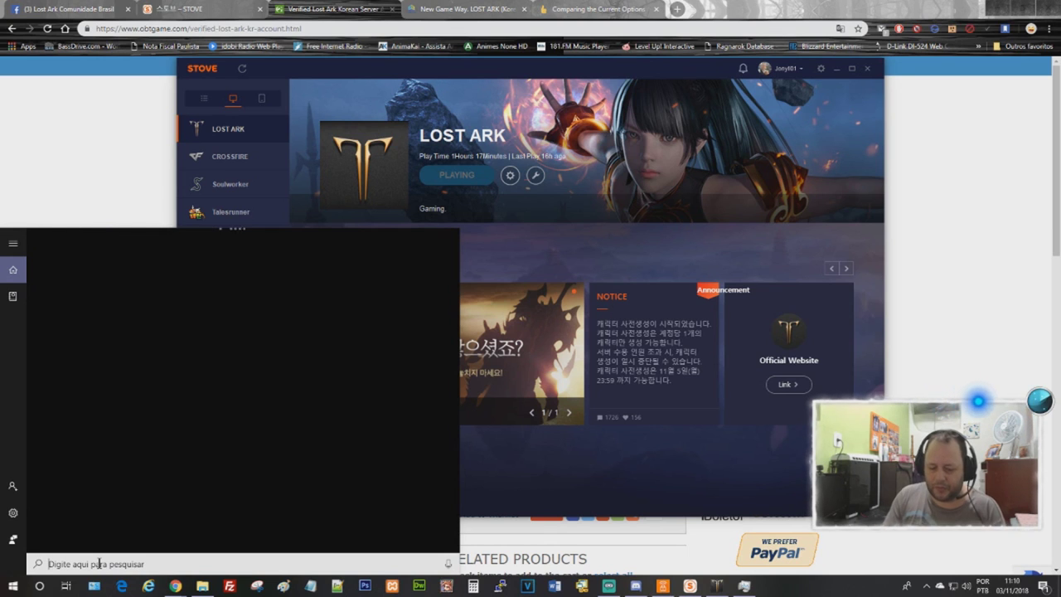
pyautogui.write('re')
pyautogui.press('Return')
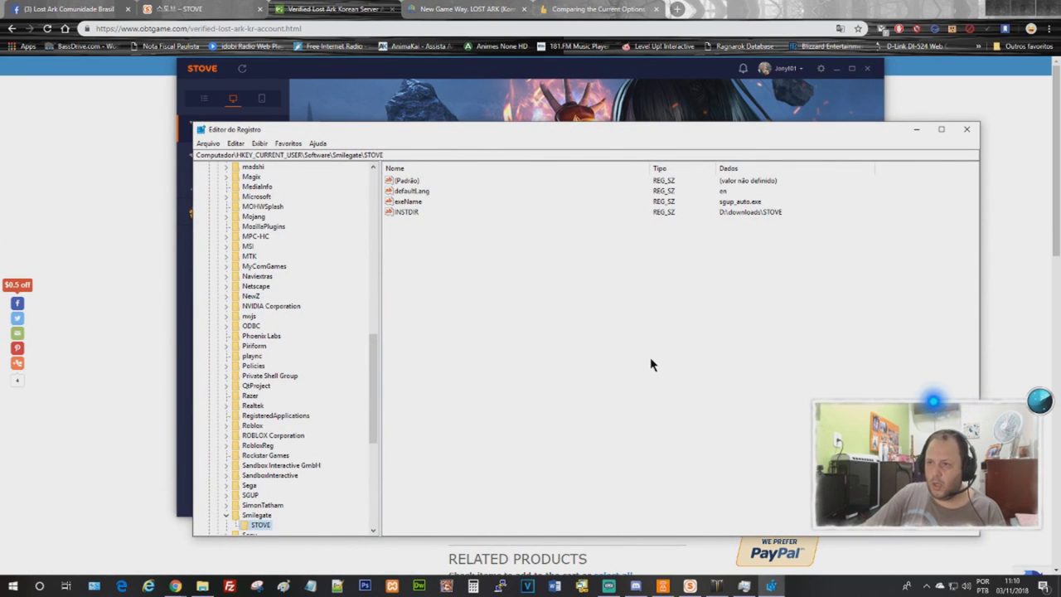
pyautogui.click(398, 156)
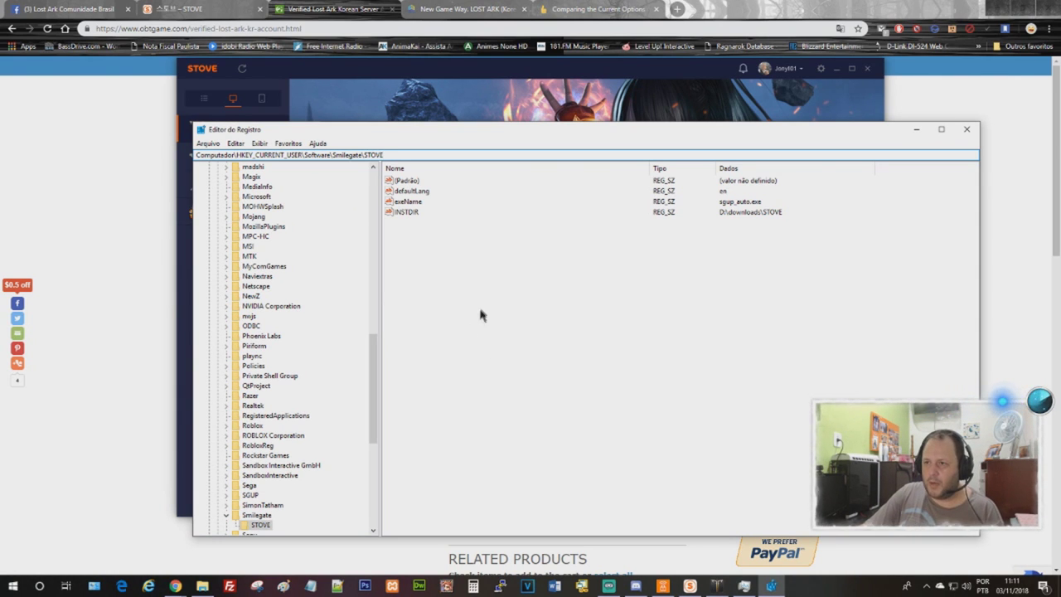
pyautogui.click(412, 192)
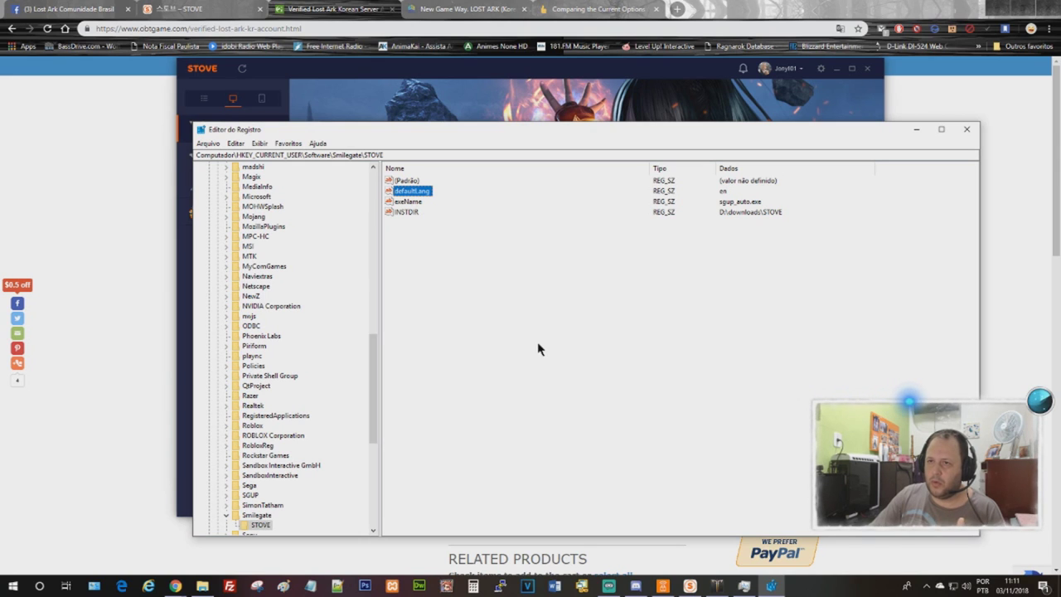
# - View the option for adding a new string value to the STOVE key without creating one, and reselect defaultLang
pyautogui.rightClick(466, 304)
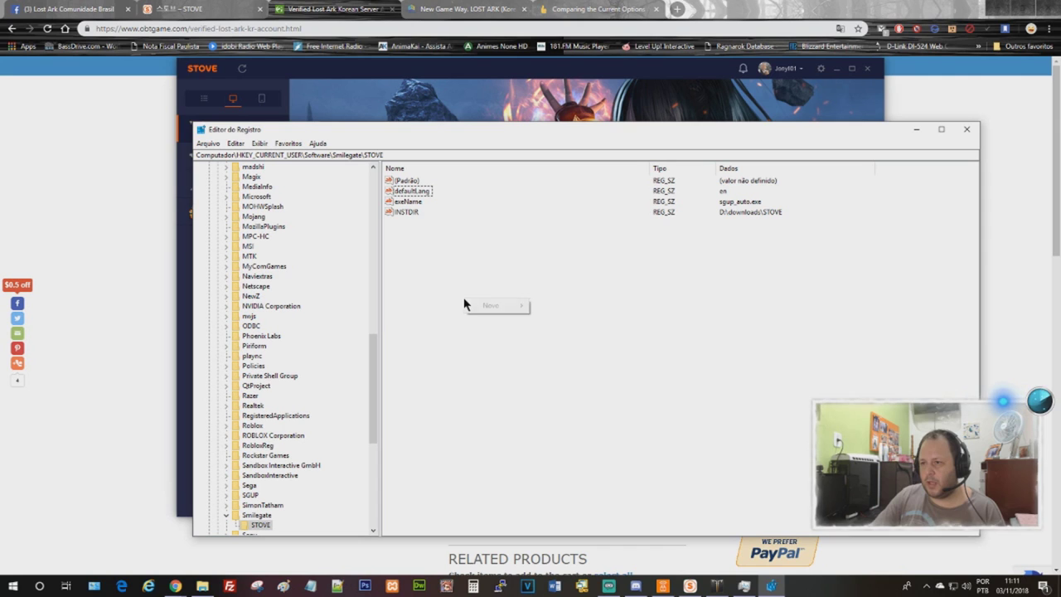
pyautogui.moveTo(495, 307)
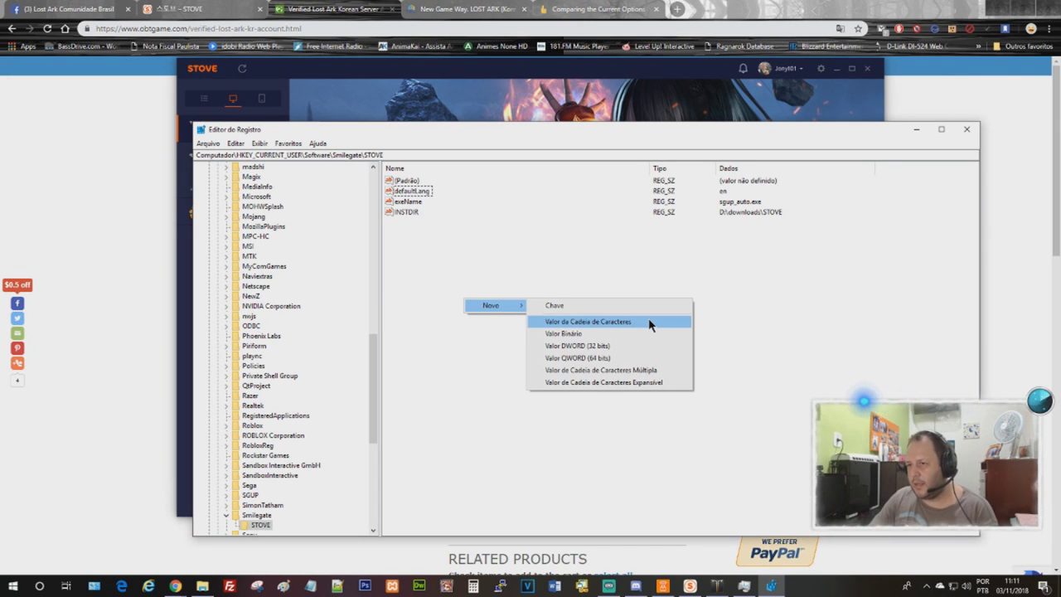
pyautogui.click(415, 196)
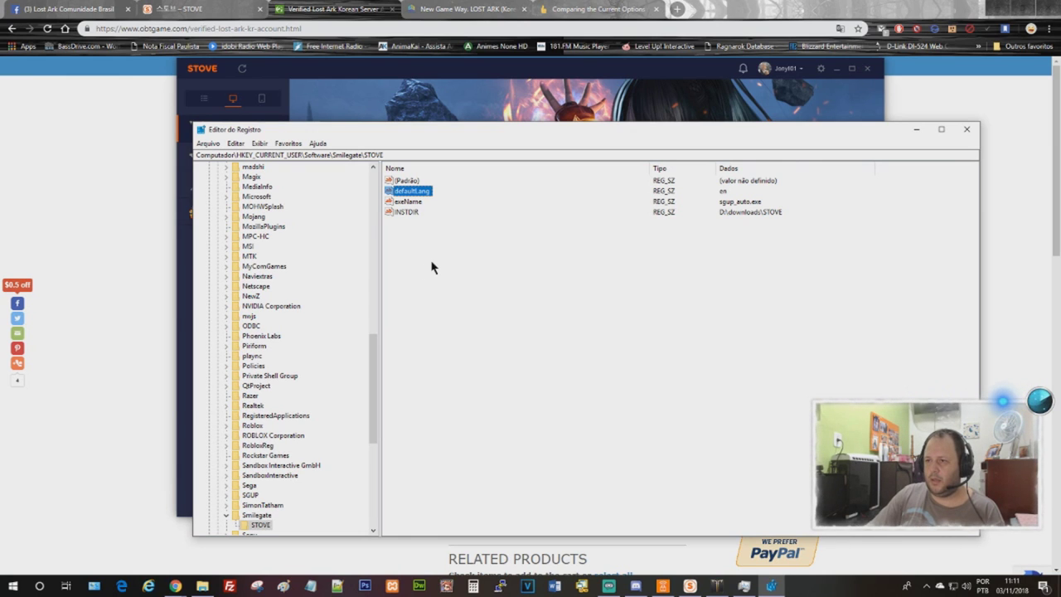
# - Open the defaultLang value, accept its data as en, and close the Registry Editor
pyautogui.rightClick(420, 197)
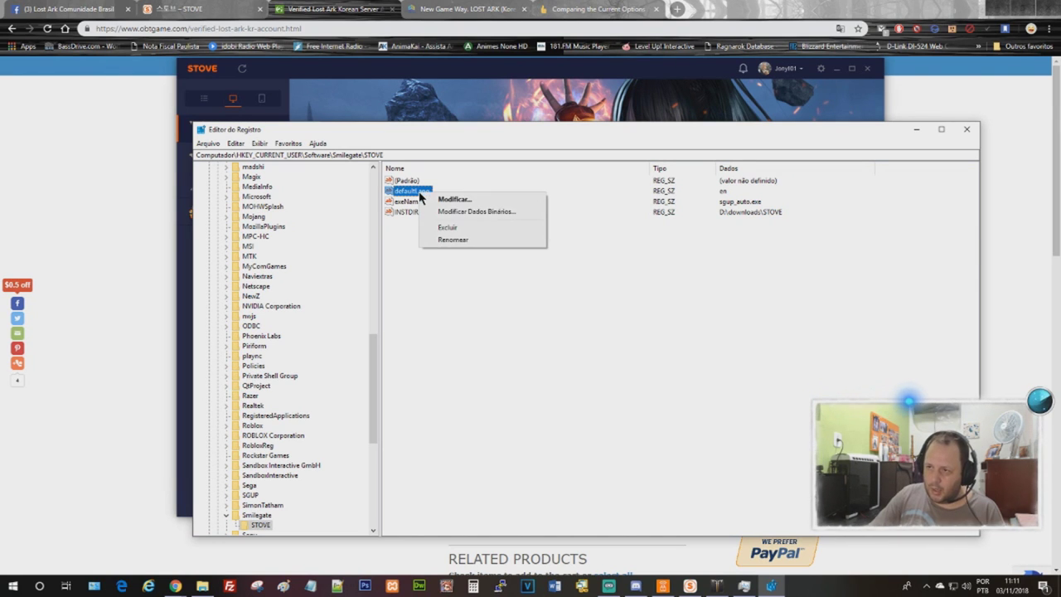
pyautogui.click(455, 200)
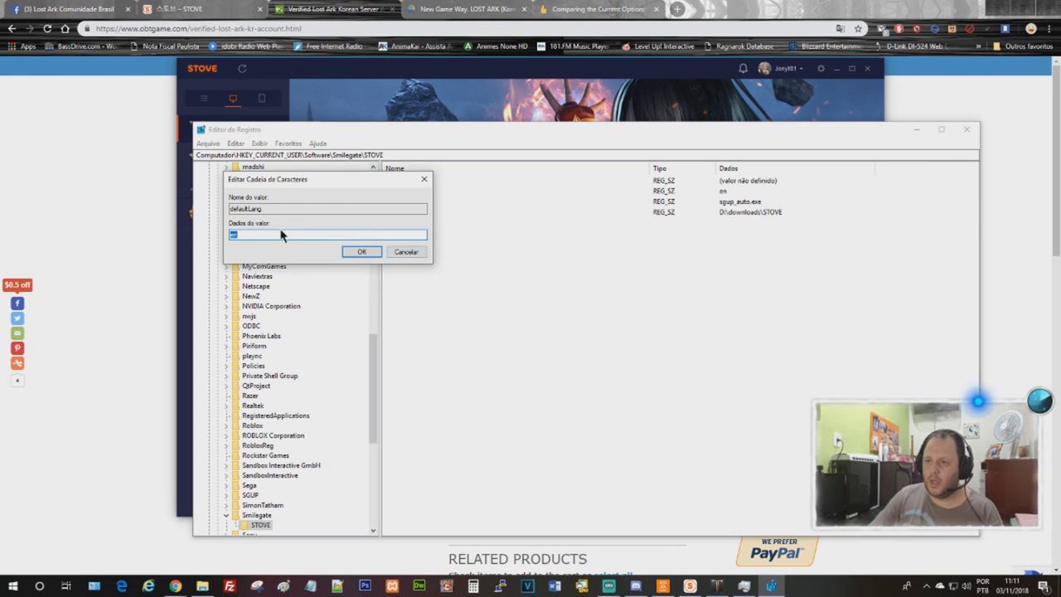
pyautogui.click(361, 251)
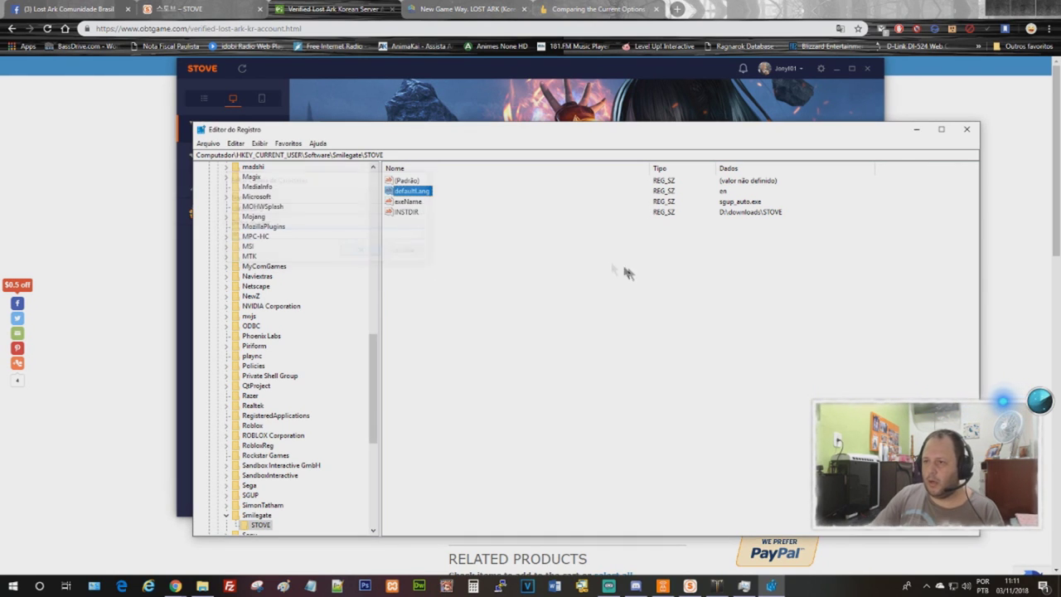
pyautogui.click(968, 131)
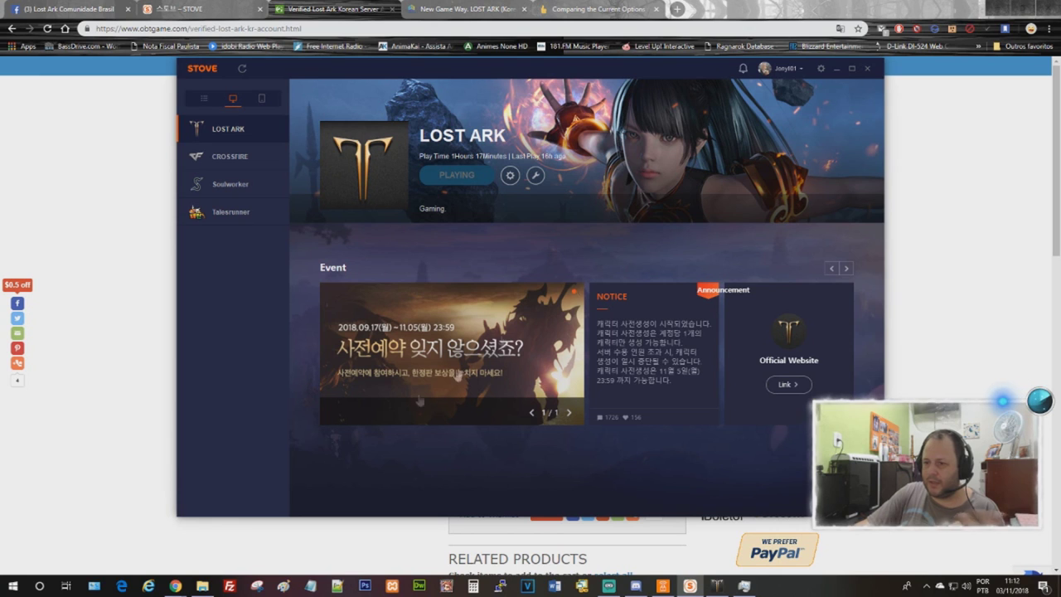
# - Review the General and Notifications settings and the My Saved Games Folder list in the STOVE launcher, and close them without changes
pyautogui.click(202, 587)
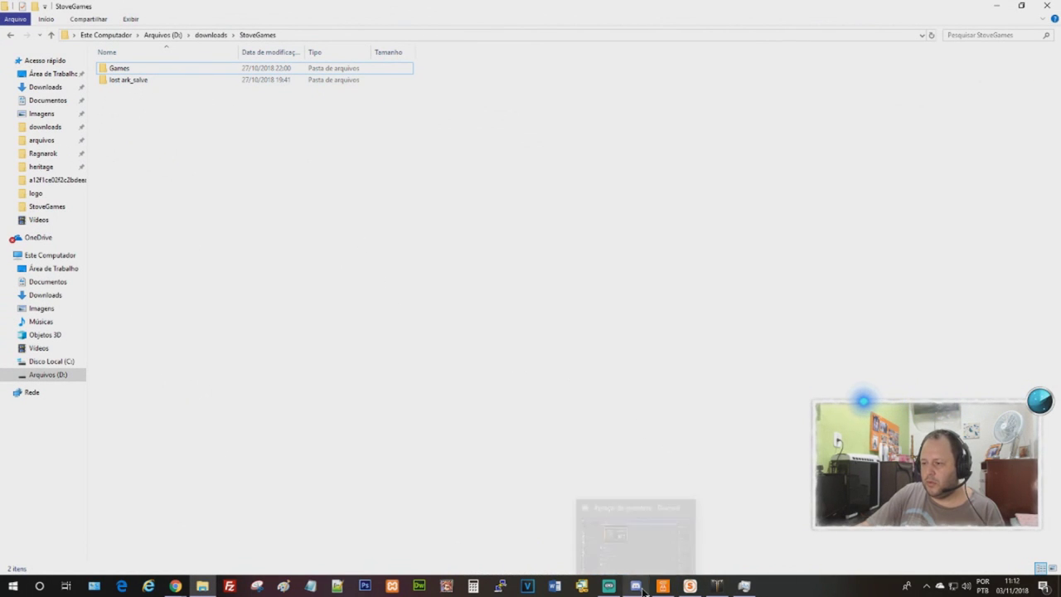
pyautogui.click(690, 587)
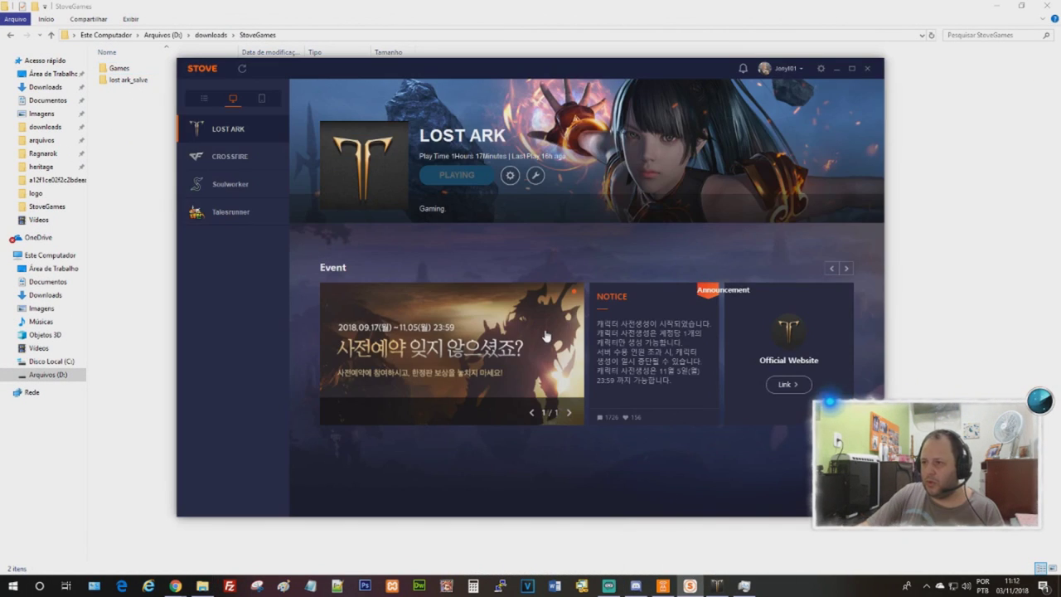
pyautogui.click(822, 71)
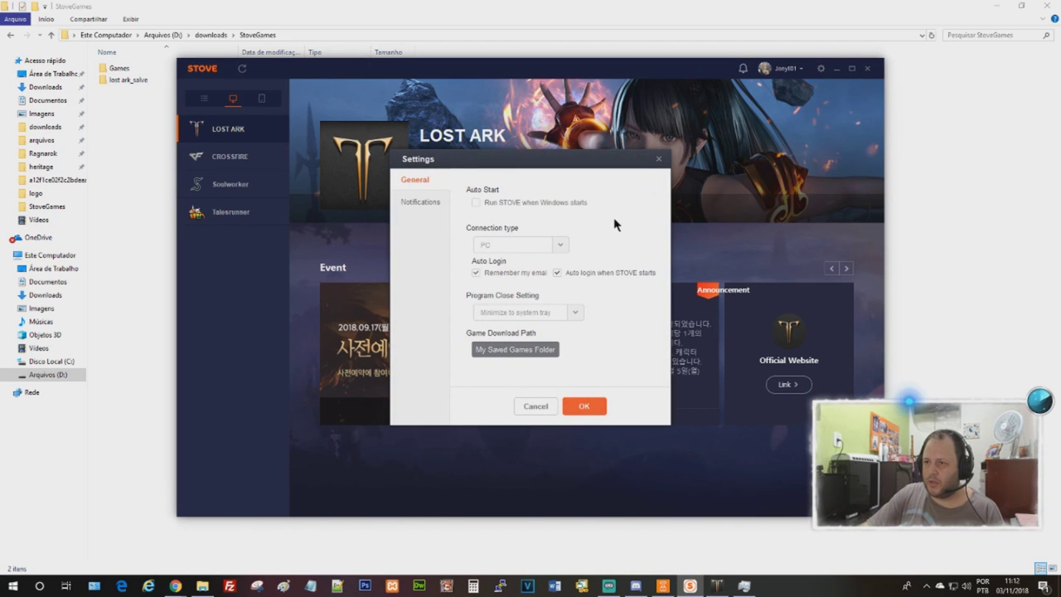
pyautogui.click(425, 211)
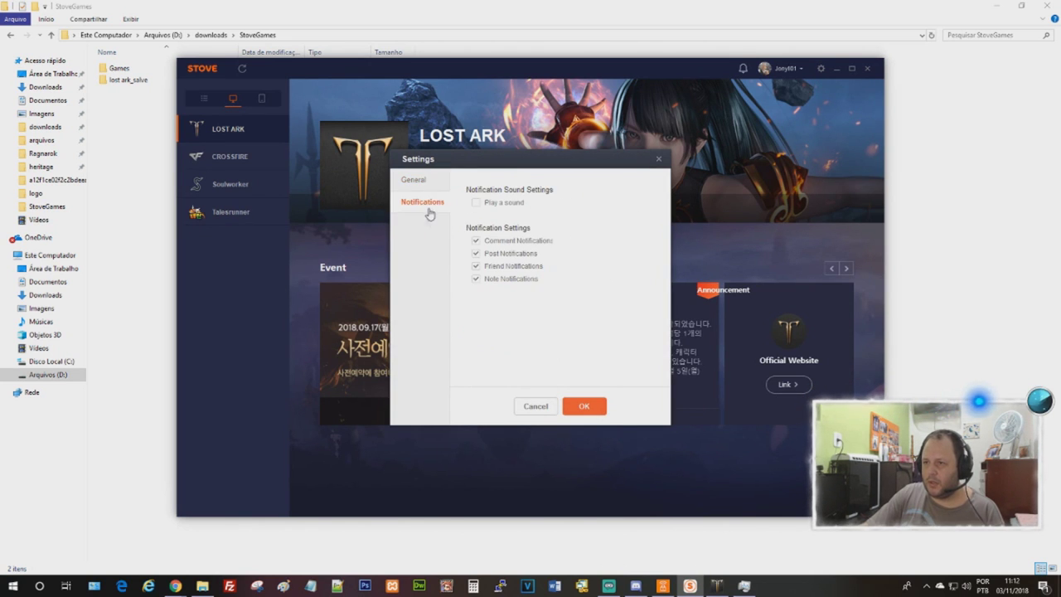
pyautogui.click(421, 187)
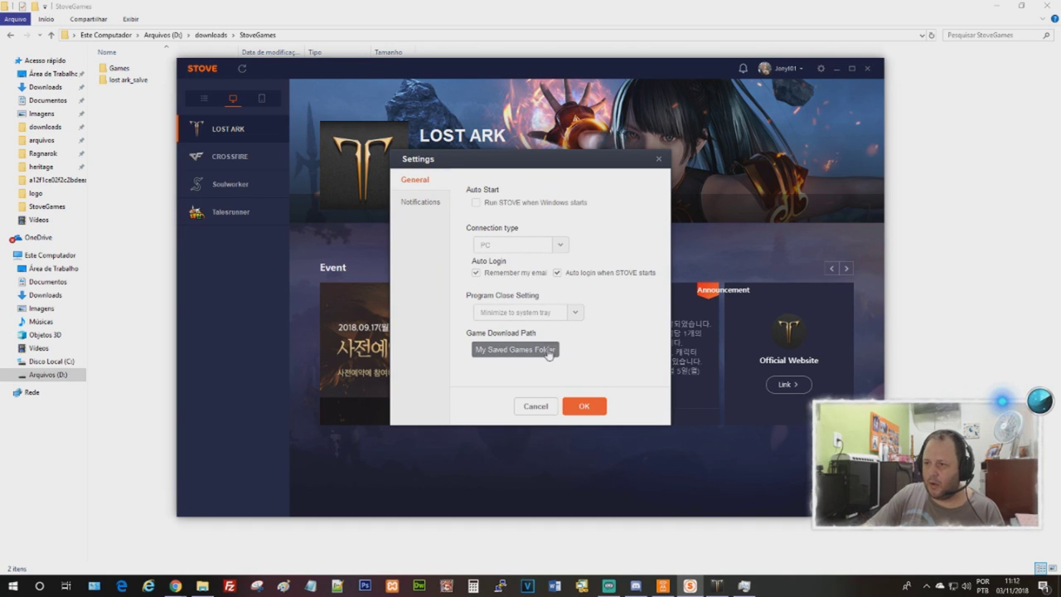
pyautogui.click(515, 353)
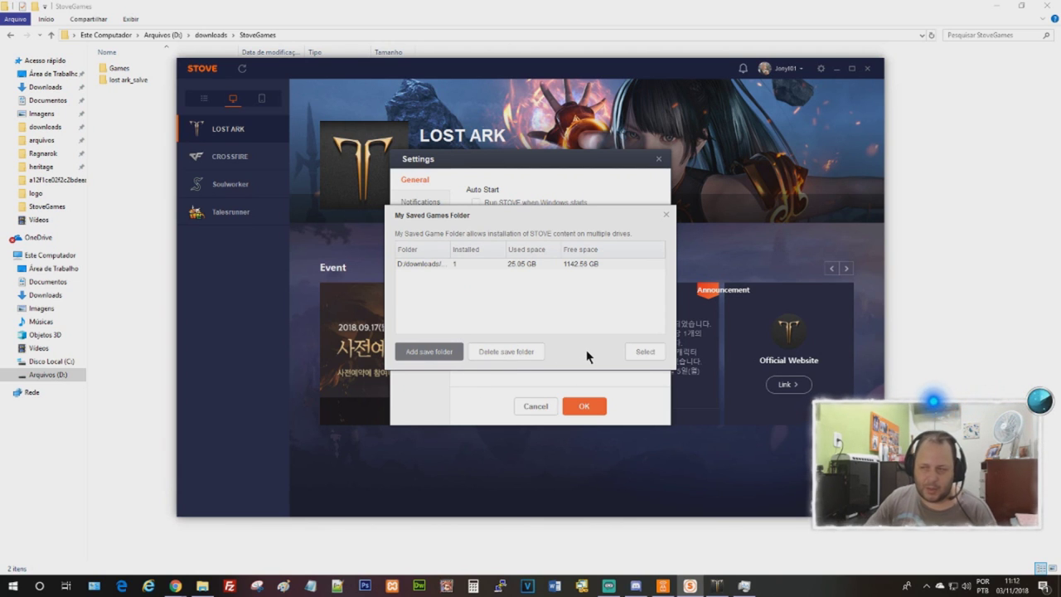
pyautogui.click(666, 215)
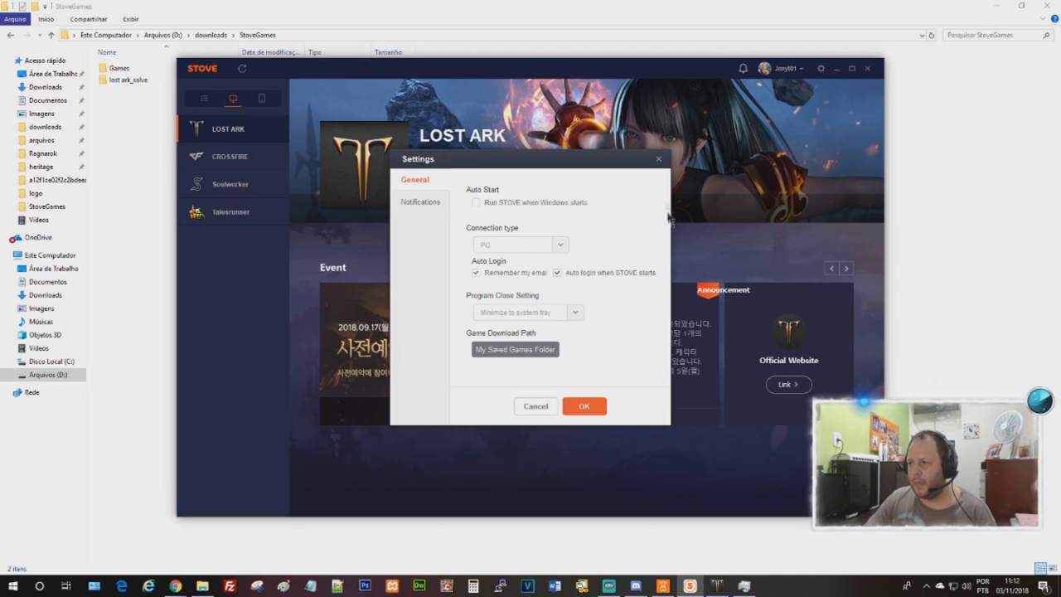
pyautogui.click(659, 160)
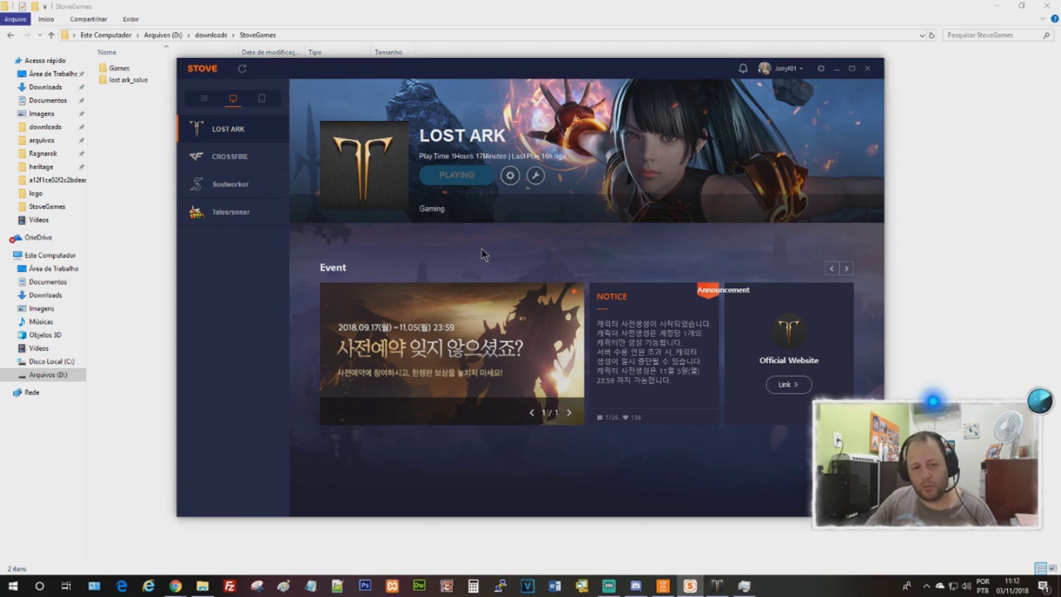
# - Show the Avast SecureLine VPN window again over the STOVE launcher and minimize it
pyautogui.moveTo(721, 590)
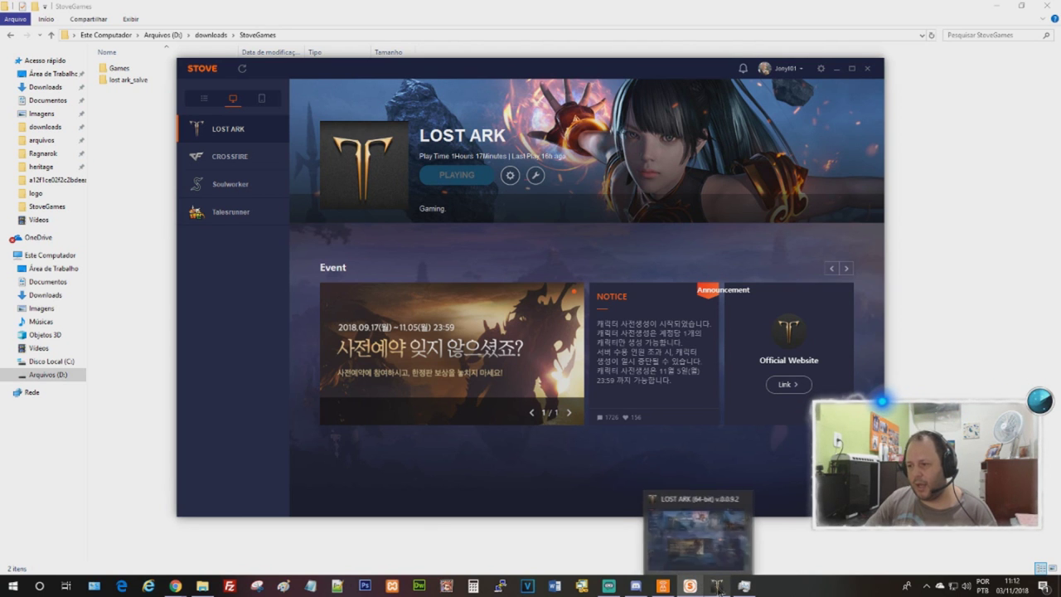
pyautogui.click(664, 587)
pyautogui.click(668, 588)
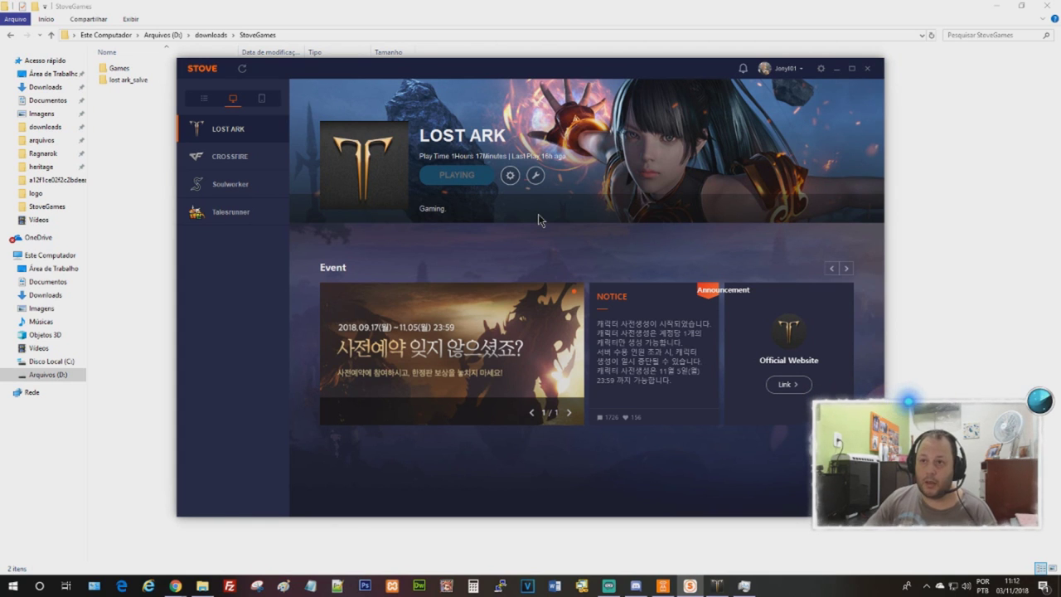
# - Open the Games\LOSTARK folder inside StoveGames and highlight Binaries, combinedata_manifest and EFGame to point out the game's folders
pyautogui.click(134, 70)
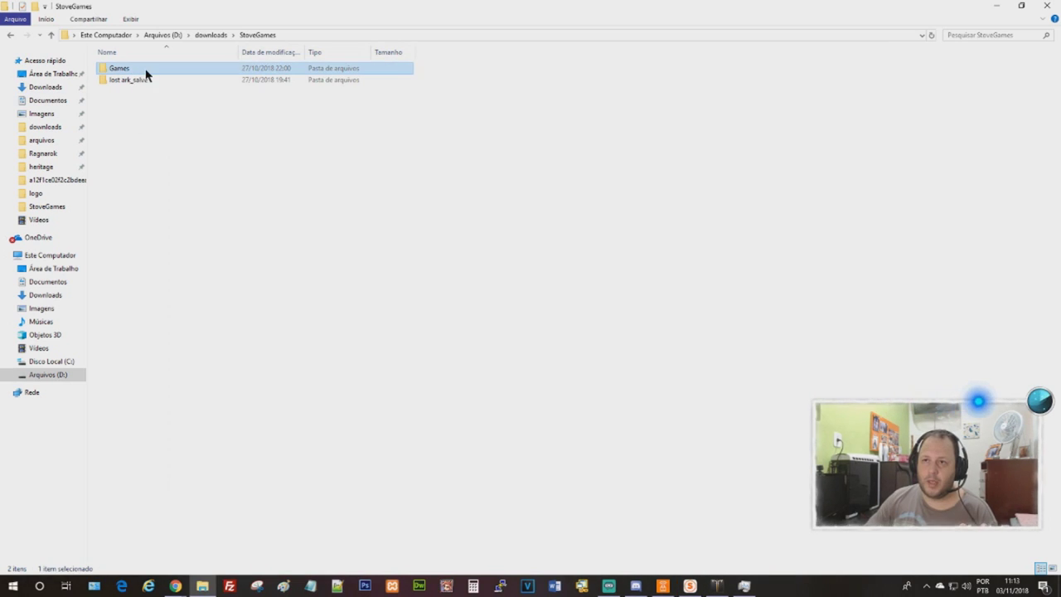
pyautogui.doubleClick(146, 73)
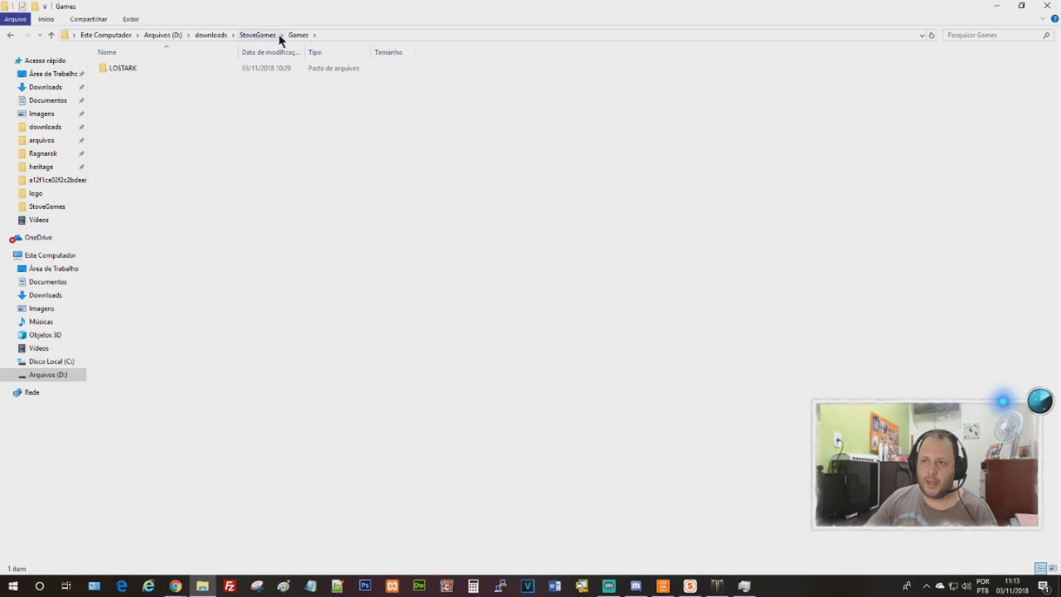
pyautogui.doubleClick(153, 69)
pyautogui.moveTo(149, 114); pyautogui.dragTo(139, 65)
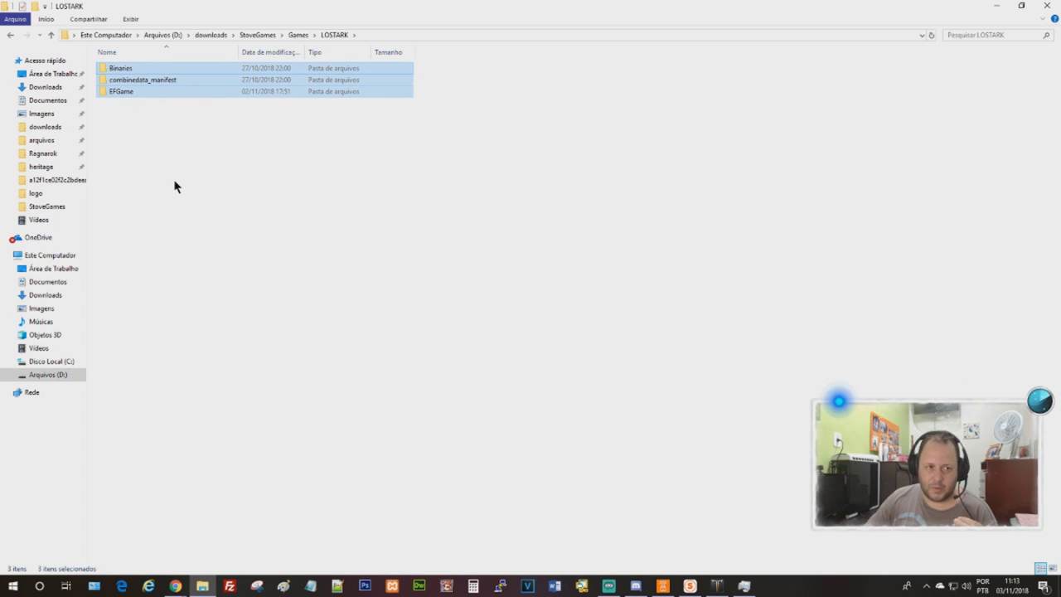
pyautogui.click(175, 187)
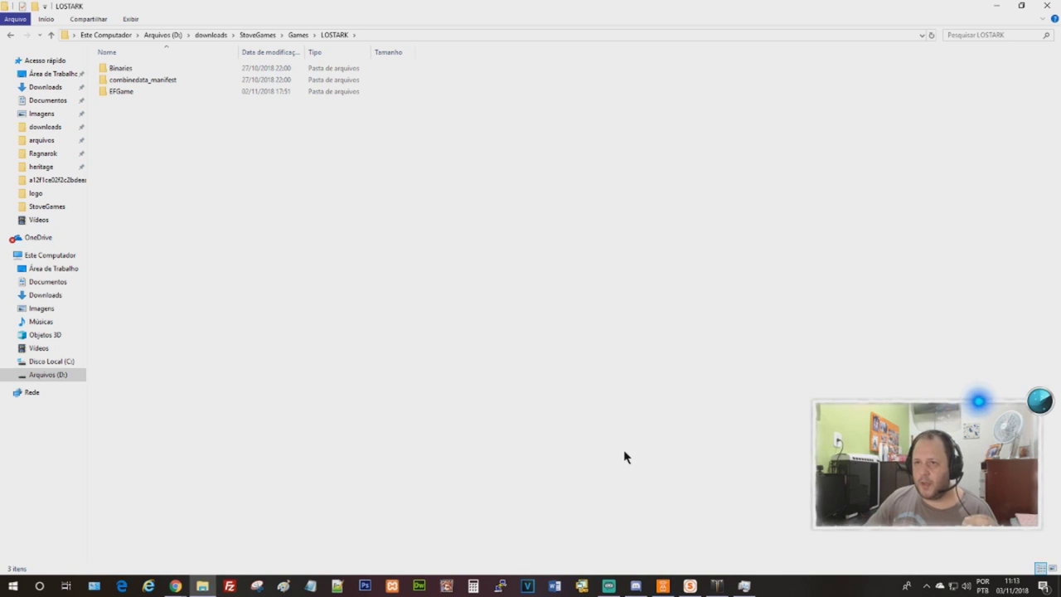
# - Bring the STOVE launcher forward, check the running applications in Task Manager, and minimize Task Manager
pyautogui.click(690, 585)
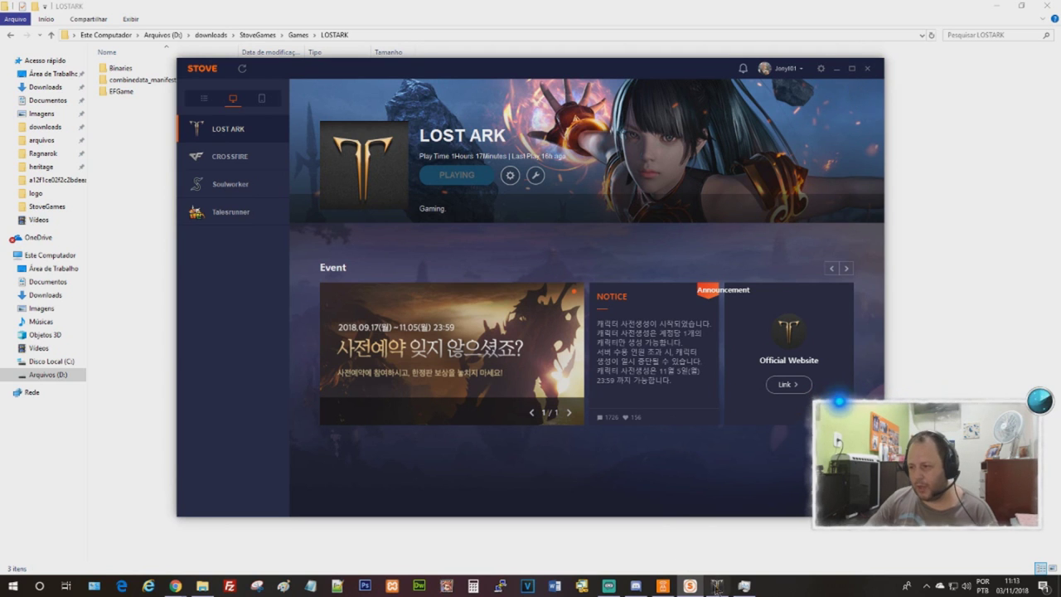
pyautogui.click(745, 586)
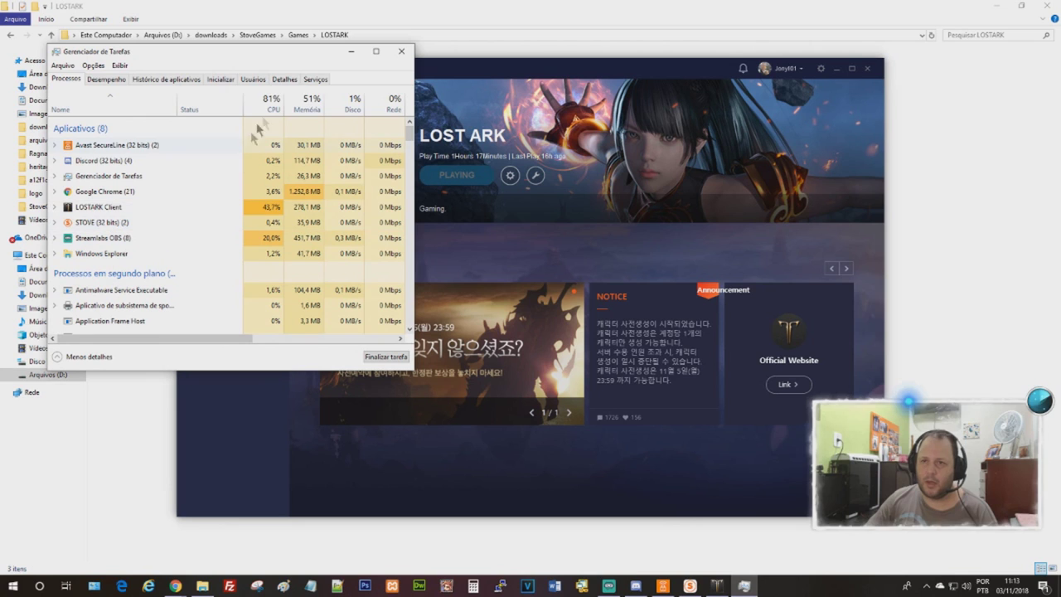
pyautogui.click(351, 51)
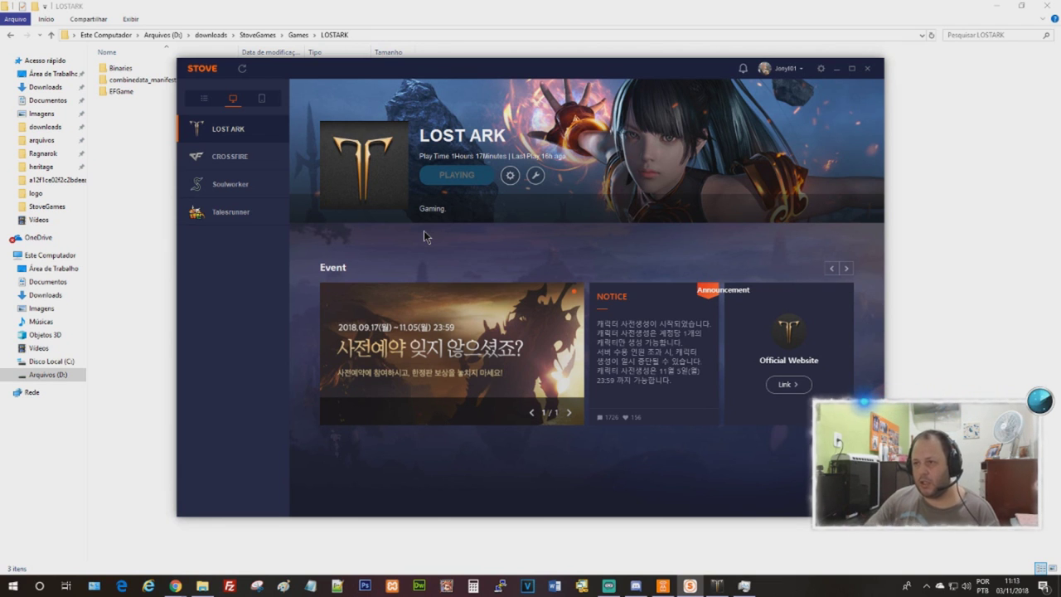
# - Return to the LOSTARK folder in File Explorer, highlight its three subfolders and clear the selection
pyautogui.click(137, 126)
pyautogui.moveTo(156, 109); pyautogui.dragTo(131, 69)
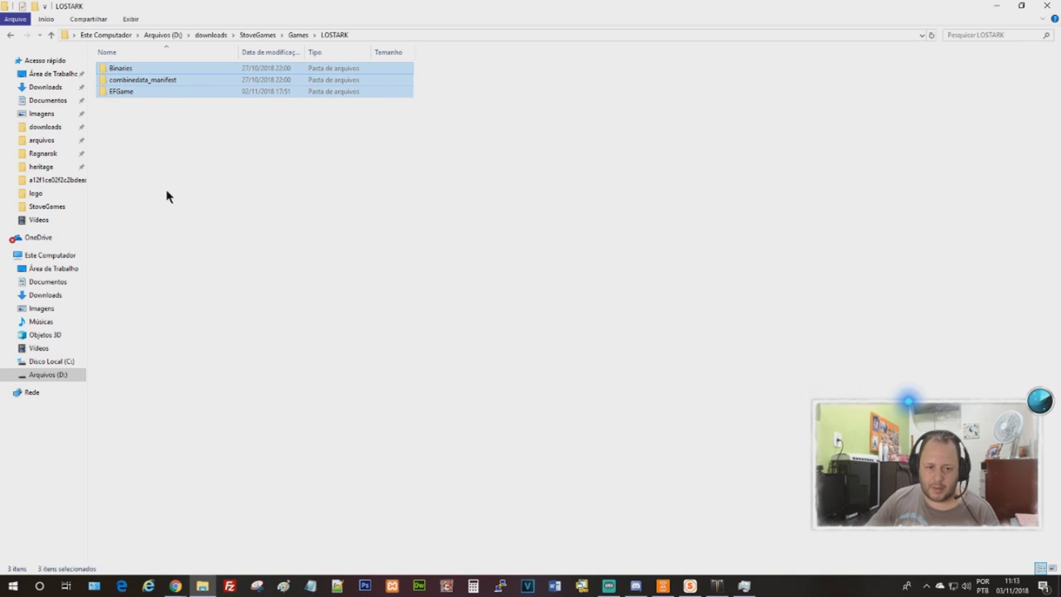
pyautogui.click(253, 290)
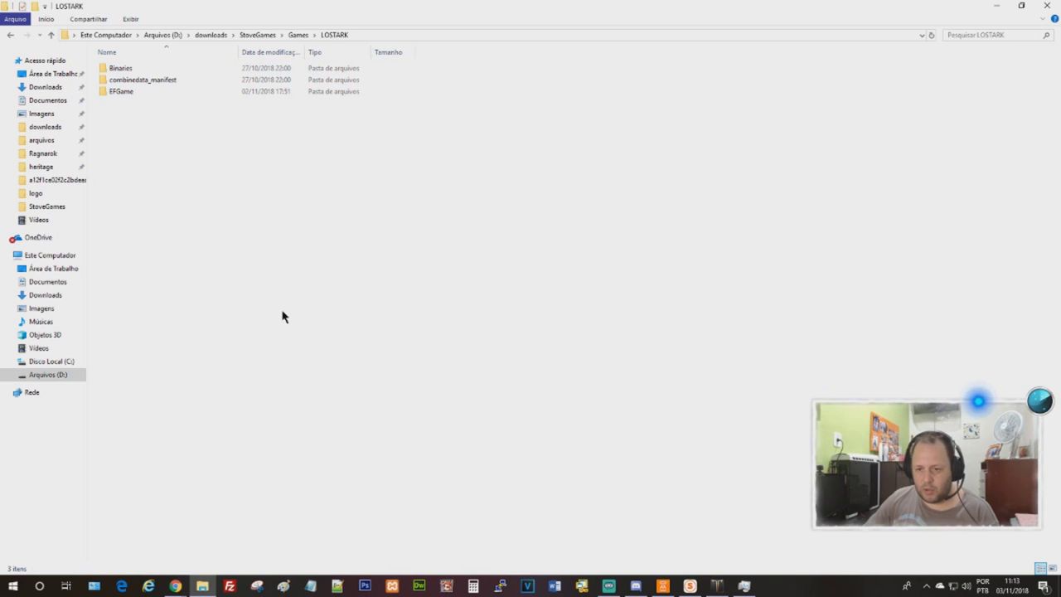
# - Open the lost ark_salve folder inside StoveGames and highlight its Binaries, combinedata_manifest and EFGame subfolders
pyautogui.click(10, 36)
pyautogui.click(9, 36)
pyautogui.doubleClick(164, 80)
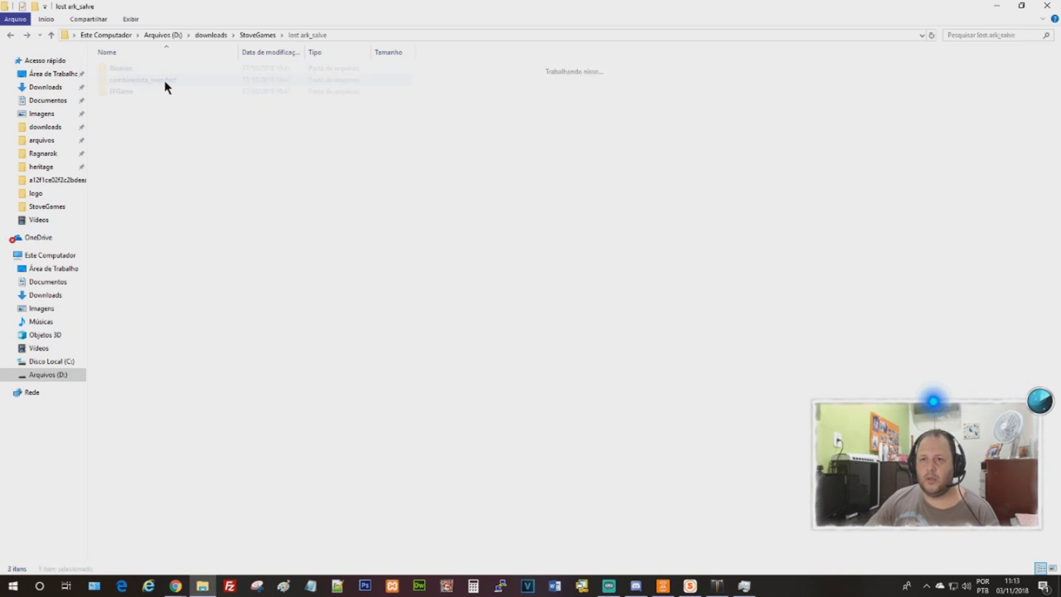
pyautogui.moveTo(199, 133); pyautogui.dragTo(157, 73)
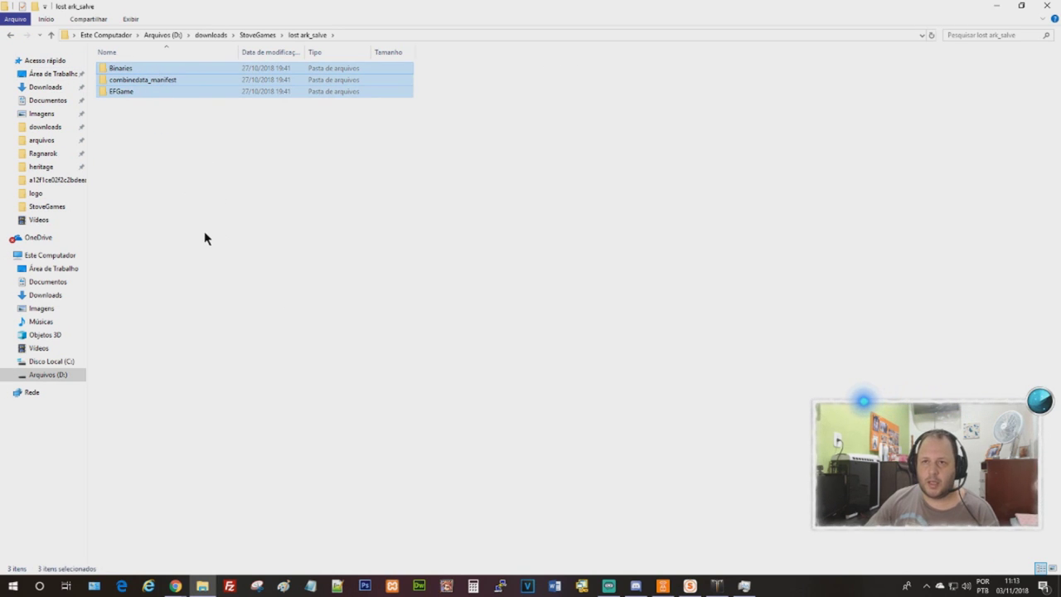
pyautogui.click(205, 238)
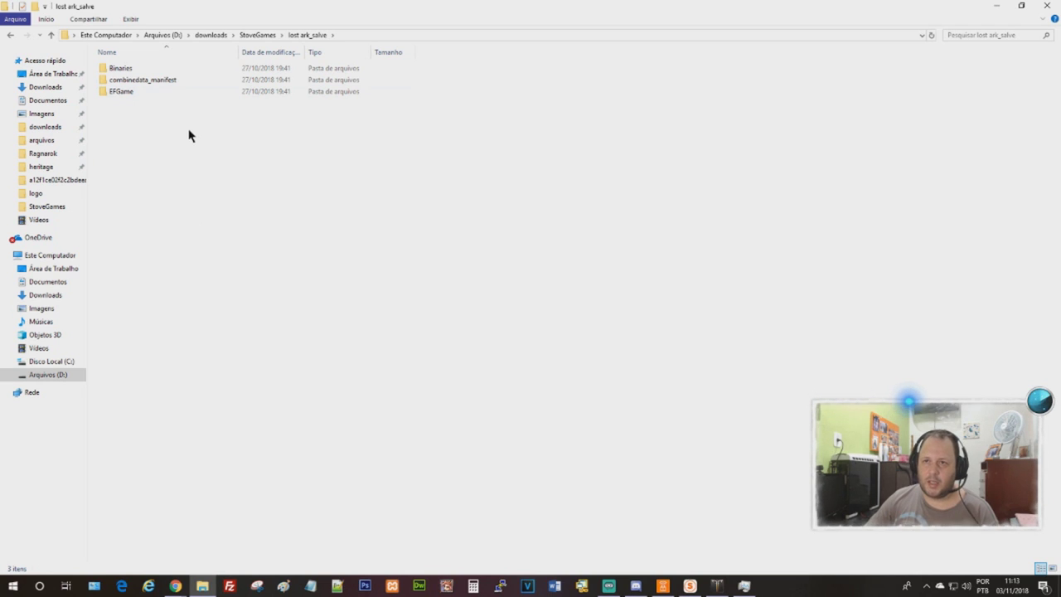
pyautogui.moveTo(182, 116); pyautogui.dragTo(142, 73)
# - Go back to StoveGames and open the Games\LOSTARK folder again
pyautogui.click(9, 36)
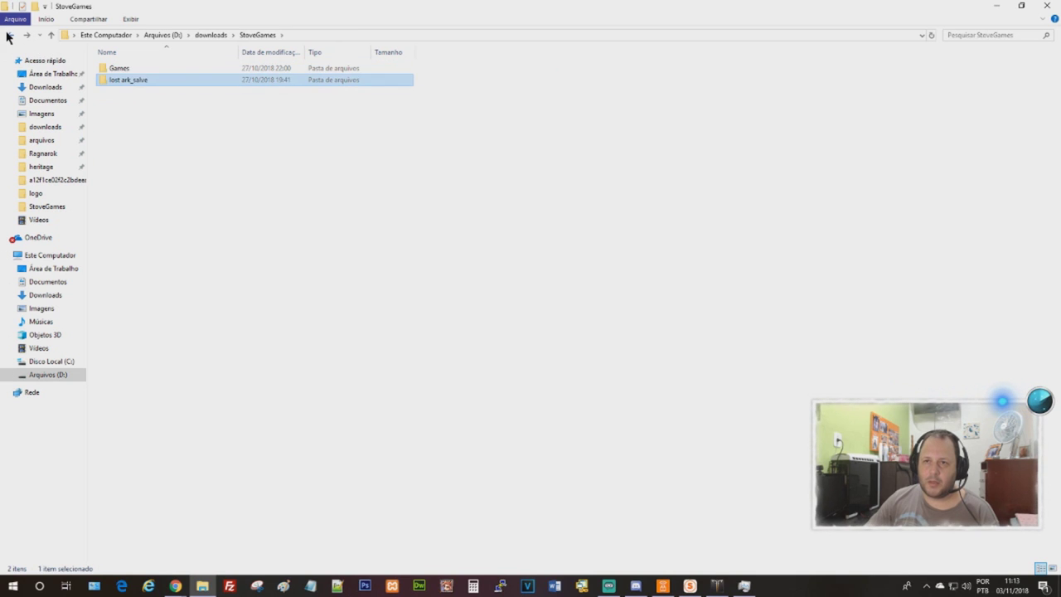
pyautogui.click(9, 36)
pyautogui.click(25, 35)
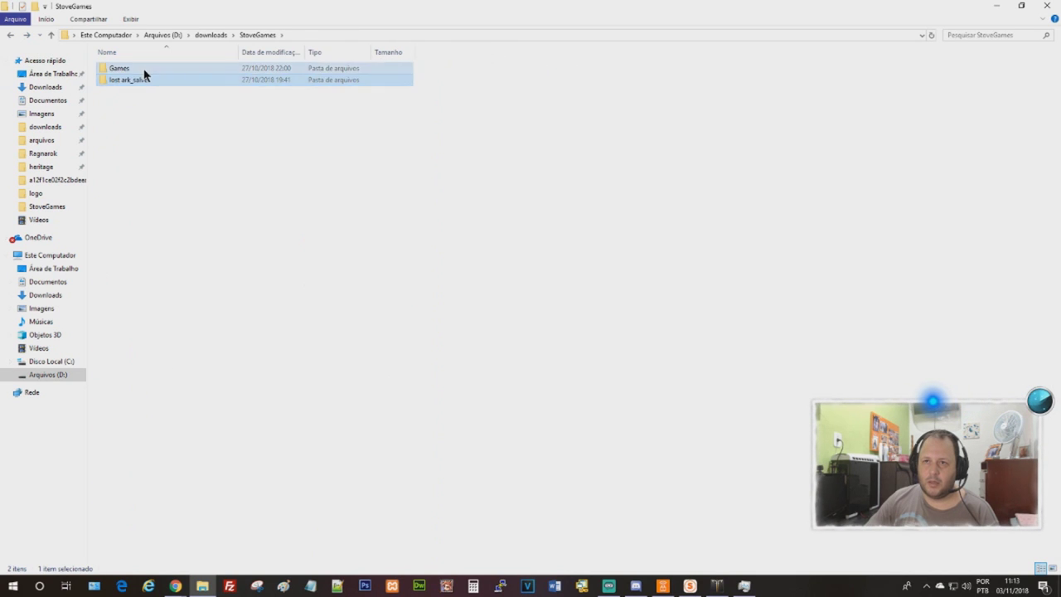
pyautogui.doubleClick(140, 70)
pyautogui.doubleClick(145, 69)
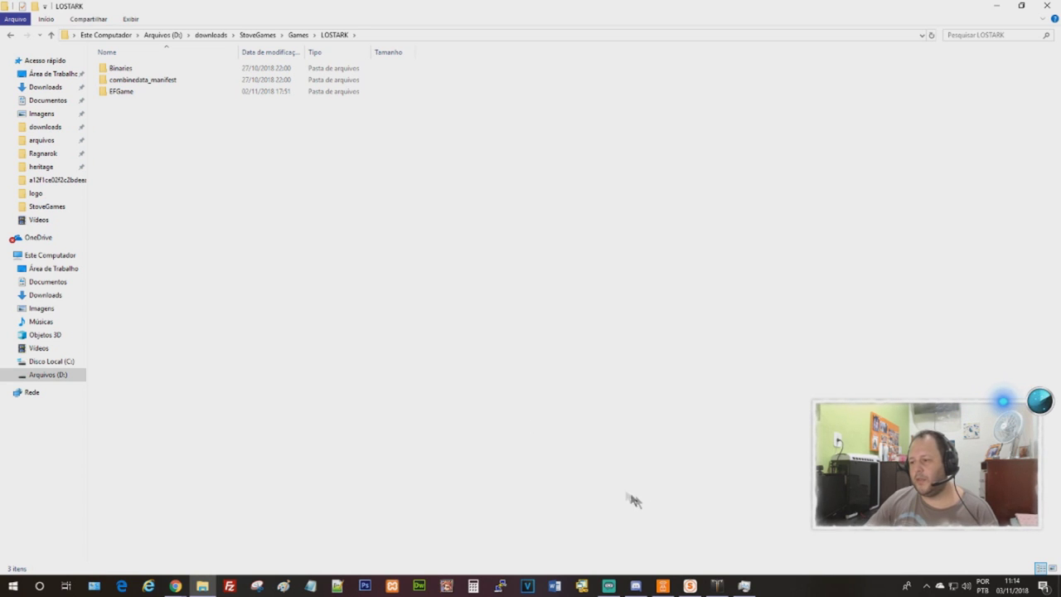
# - Check the Avast SecureLine VPN location, hide its window, and bring the STOVE launcher forward with its window moved slightly
pyautogui.click(663, 586)
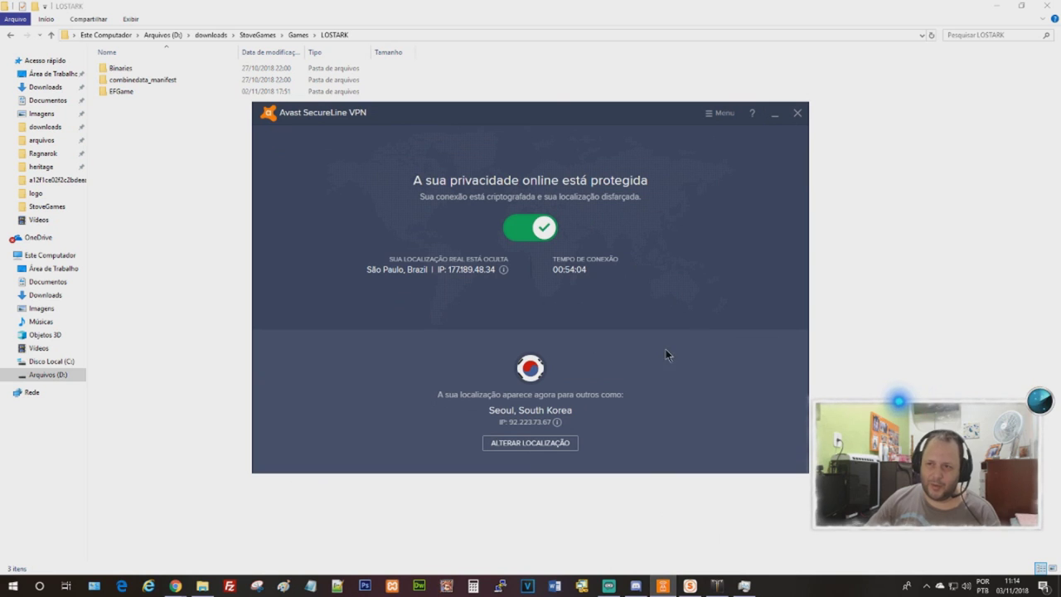
pyautogui.click(663, 585)
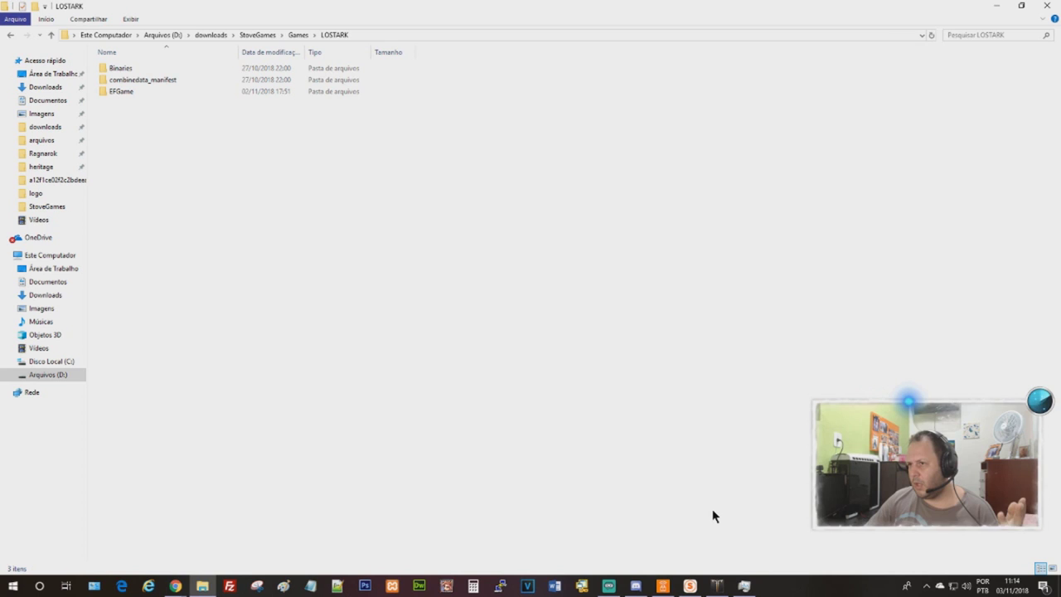
pyautogui.click(690, 586)
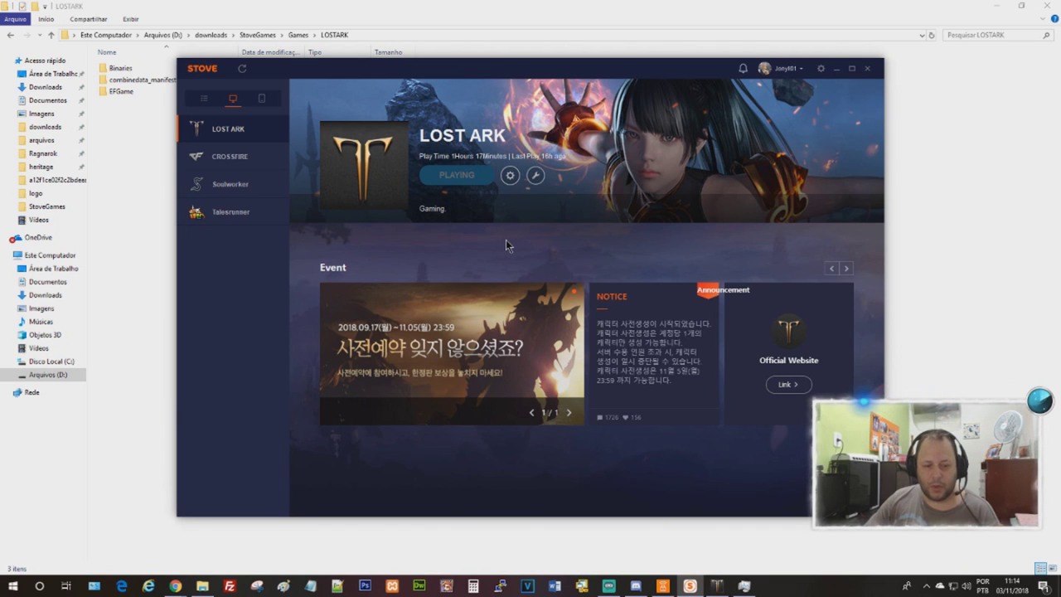
pyautogui.moveTo(408, 66); pyautogui.dragTo(436, 104)
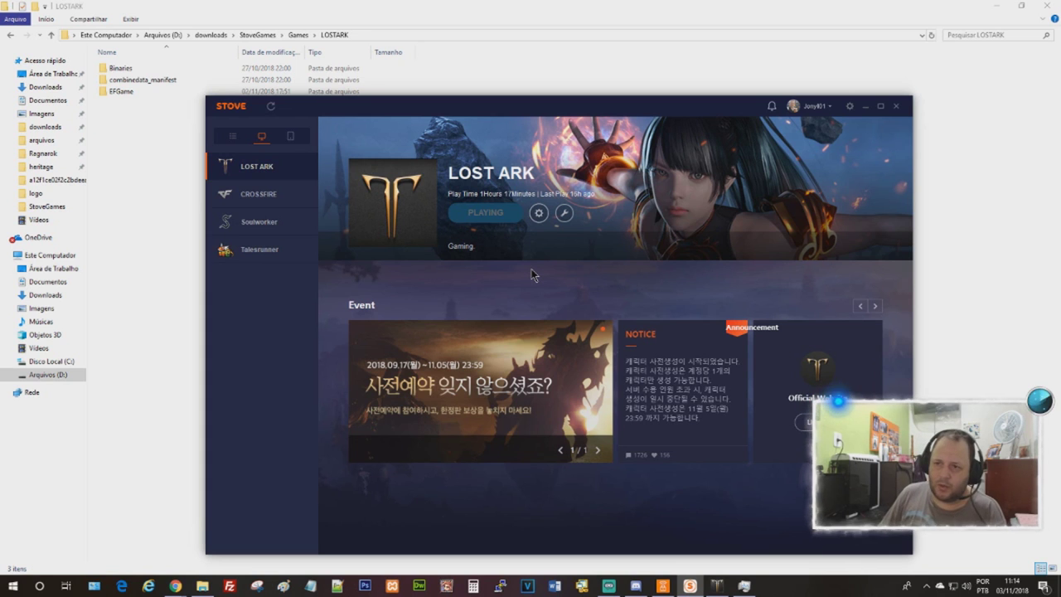
pyautogui.click(661, 587)
pyautogui.click(661, 587)
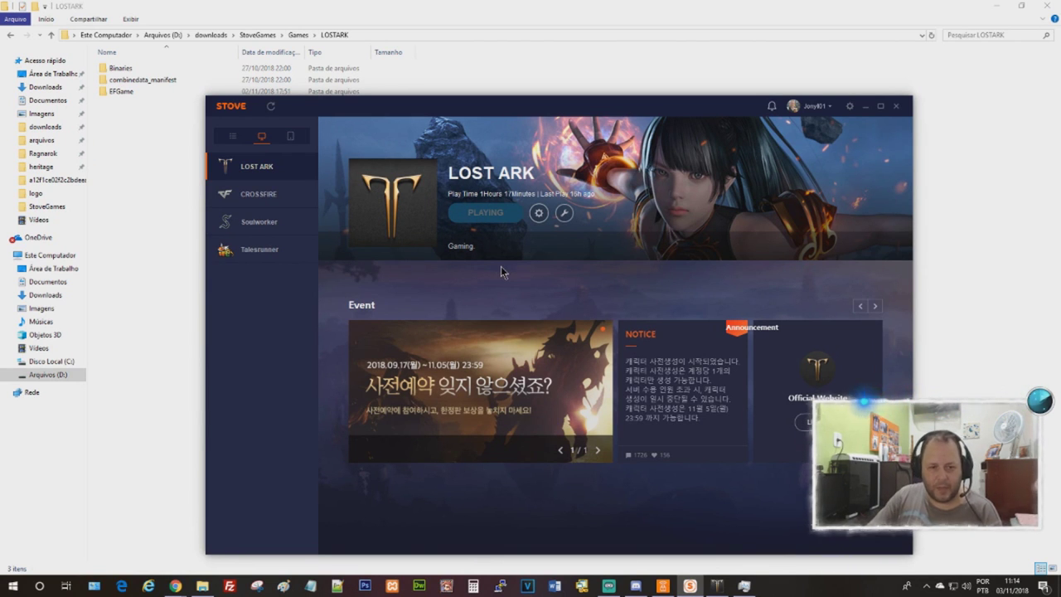
# - View the account menu in the STOVE launcher, close it, and switch to the running LOST ARK game window
pyautogui.click(827, 108)
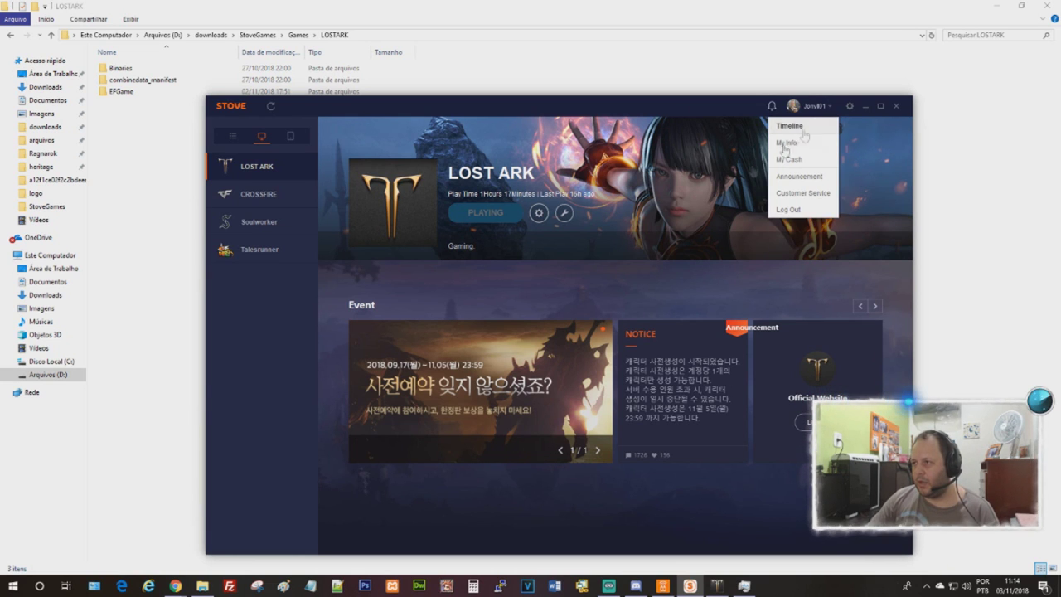
pyautogui.click(518, 277)
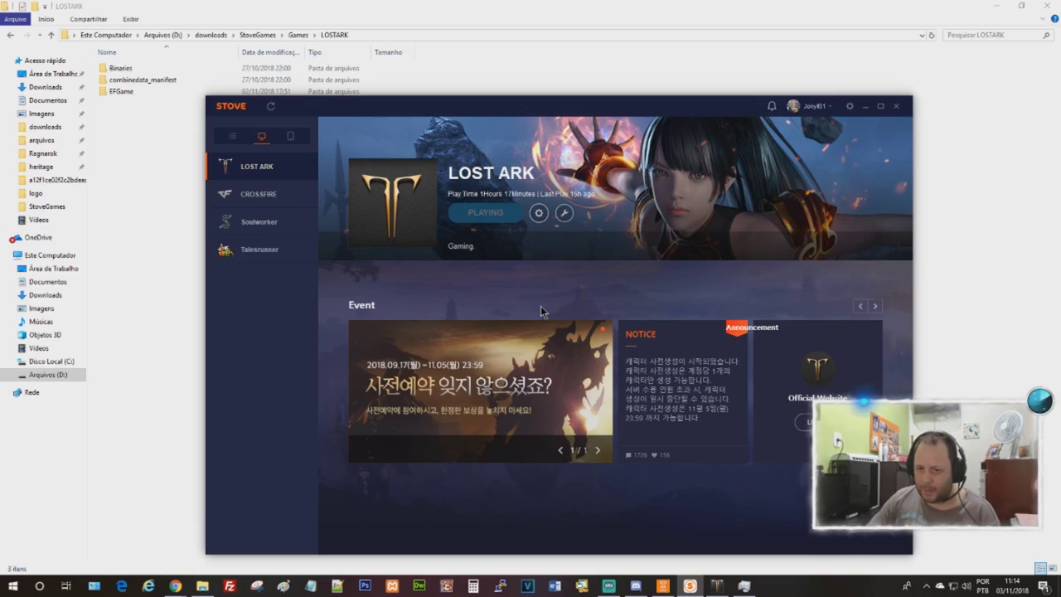
pyautogui.click(717, 585)
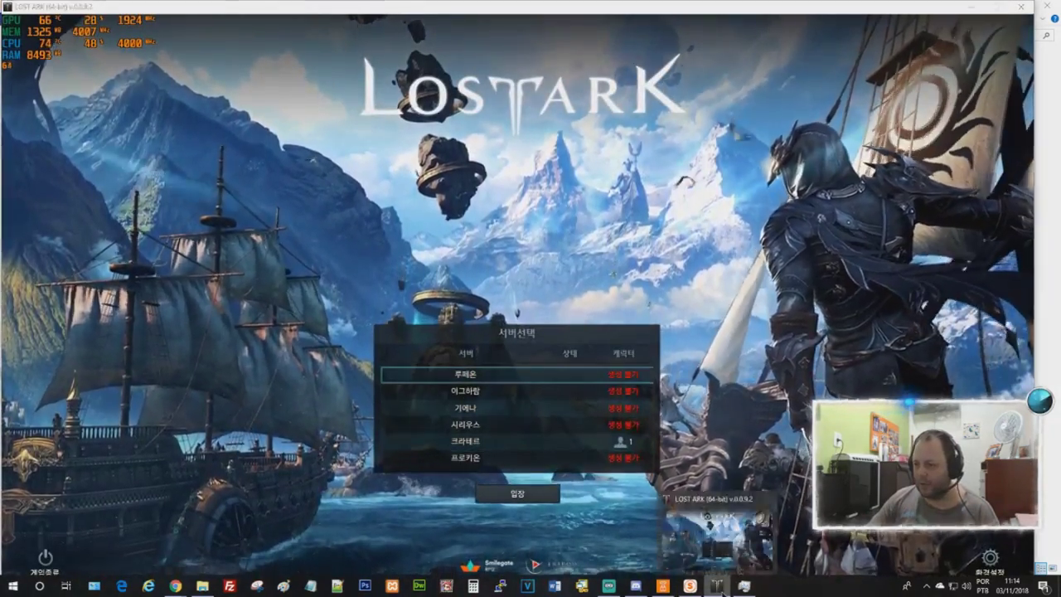
pyautogui.hotkey('alt', 'Tab')
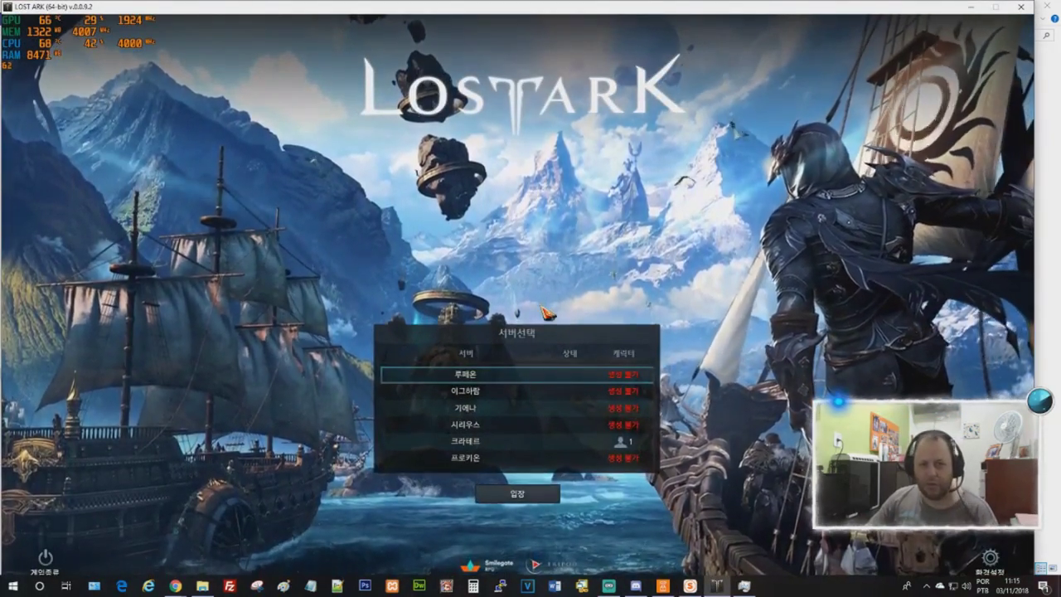
# - Highlight servers such as 기에나, 루페온 and 이그하람 in the game's server list to point out their character creation status
pyautogui.press('Down')
pyautogui.press('Down')
pyautogui.press('Down')
pyautogui.press('Down')
pyautogui.press('Down')
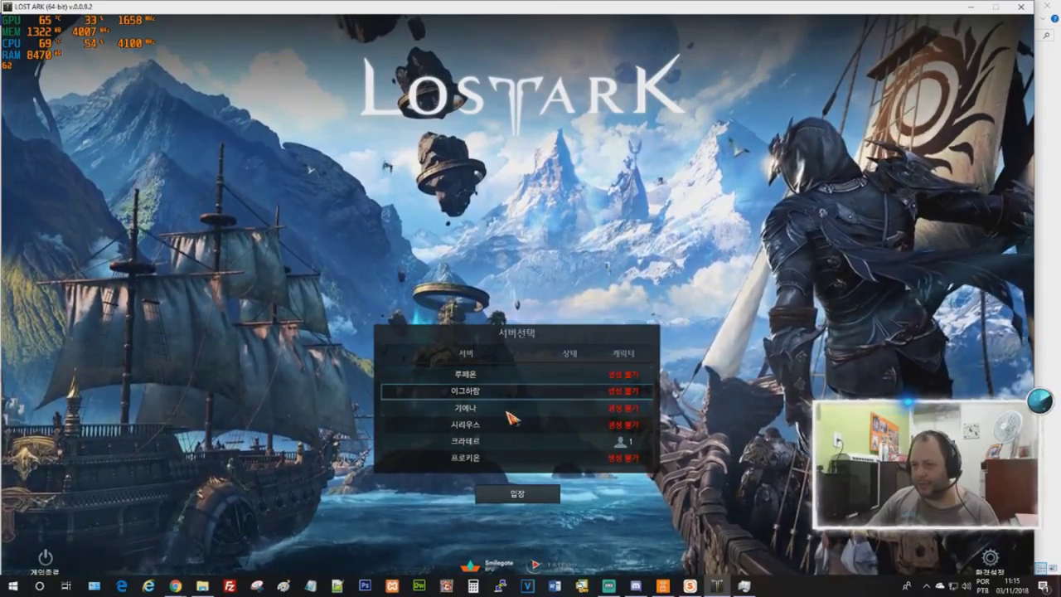
pyautogui.click(511, 408)
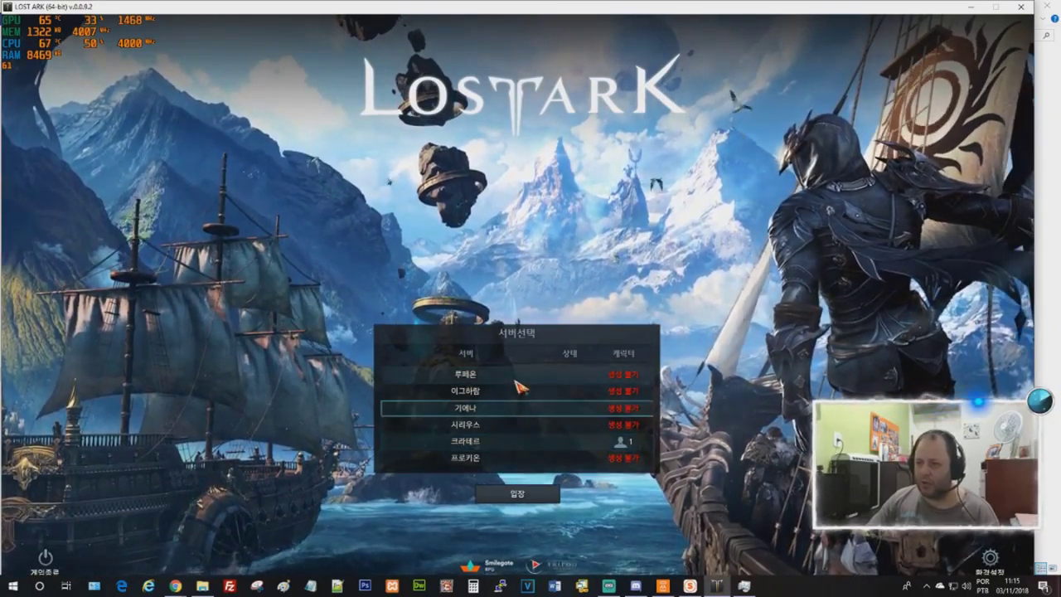
pyautogui.click(517, 377)
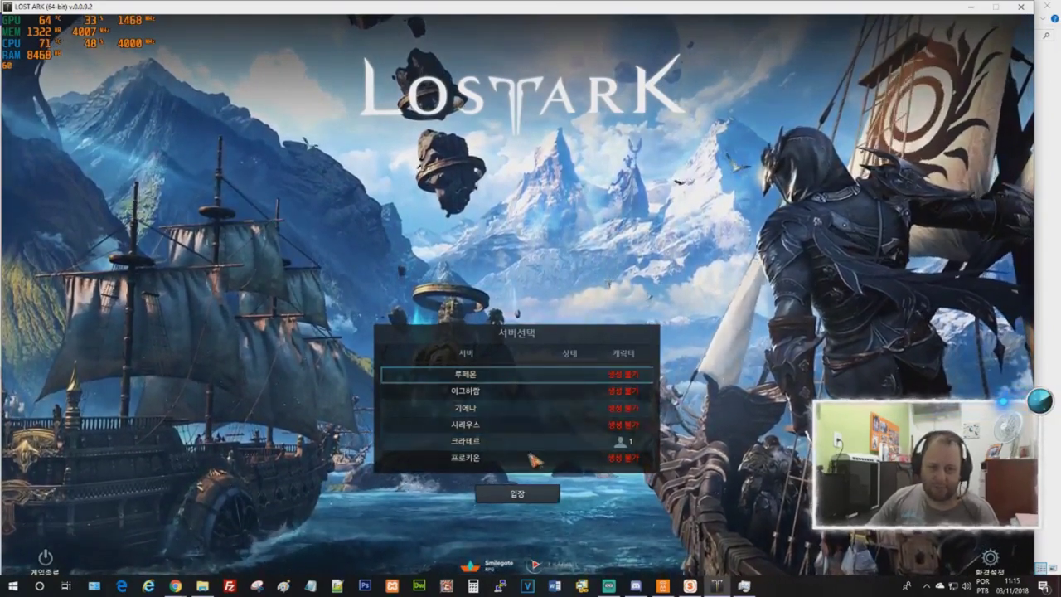
pyautogui.click(516, 494)
pyautogui.click(517, 331)
pyautogui.click(524, 391)
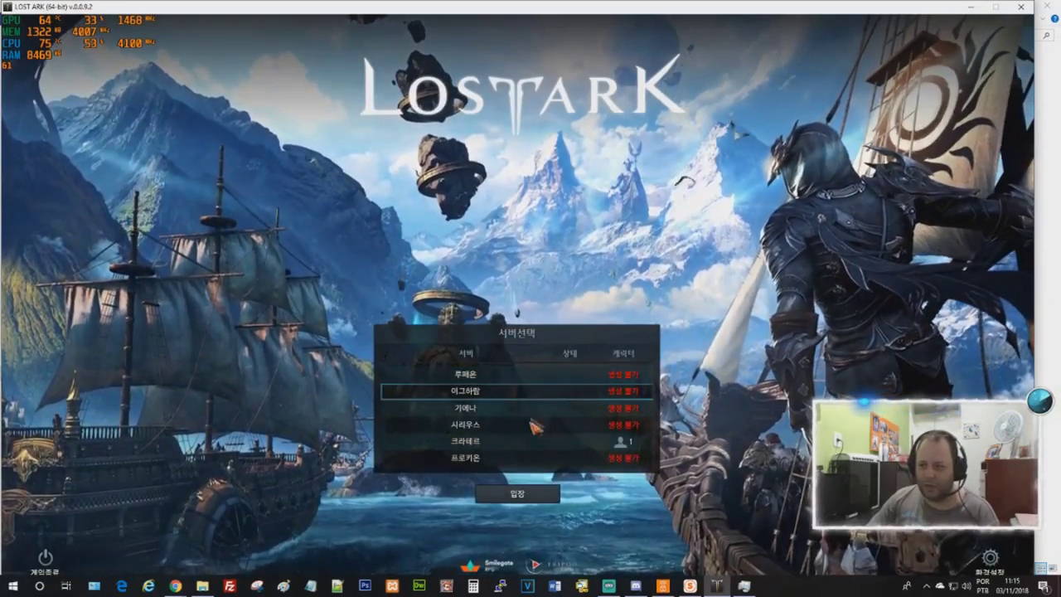
# - Enter the 크라테르 server to show its character selection screen, and return to the server list
pyautogui.click(518, 442)
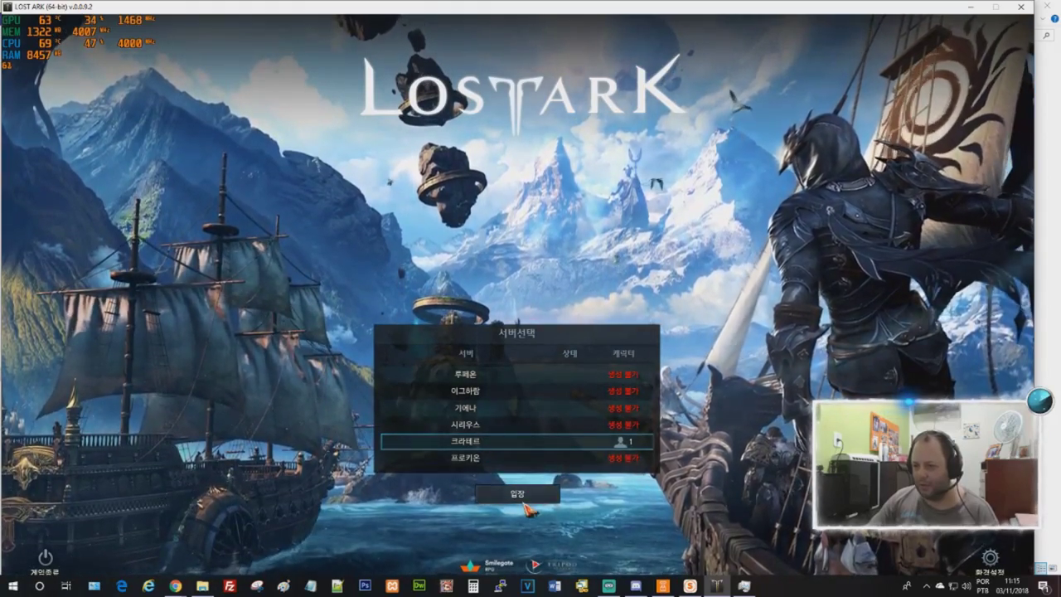
pyautogui.doubleClick(572, 437)
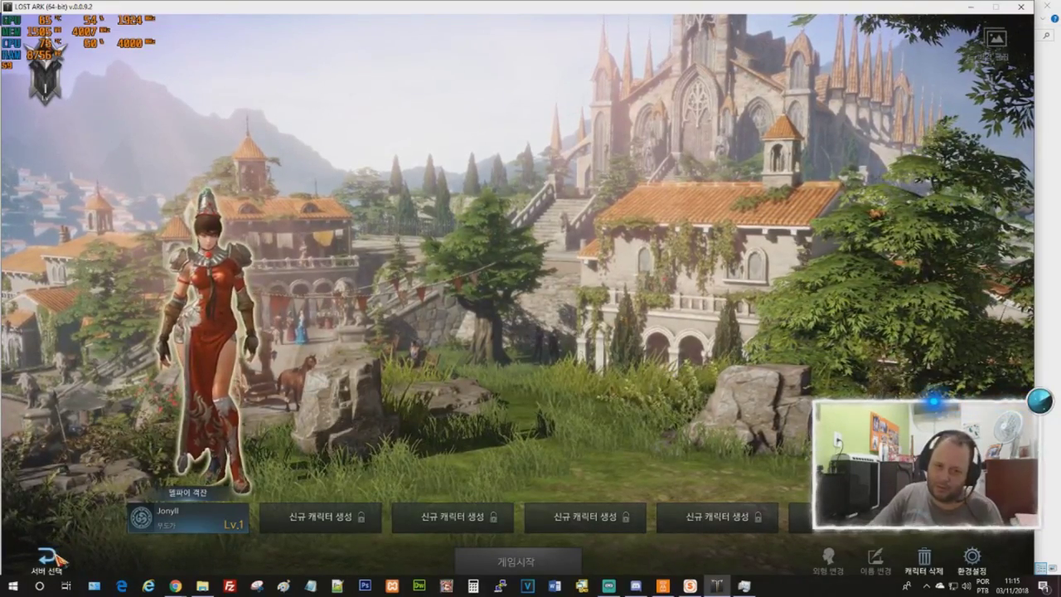
pyautogui.press('Return')
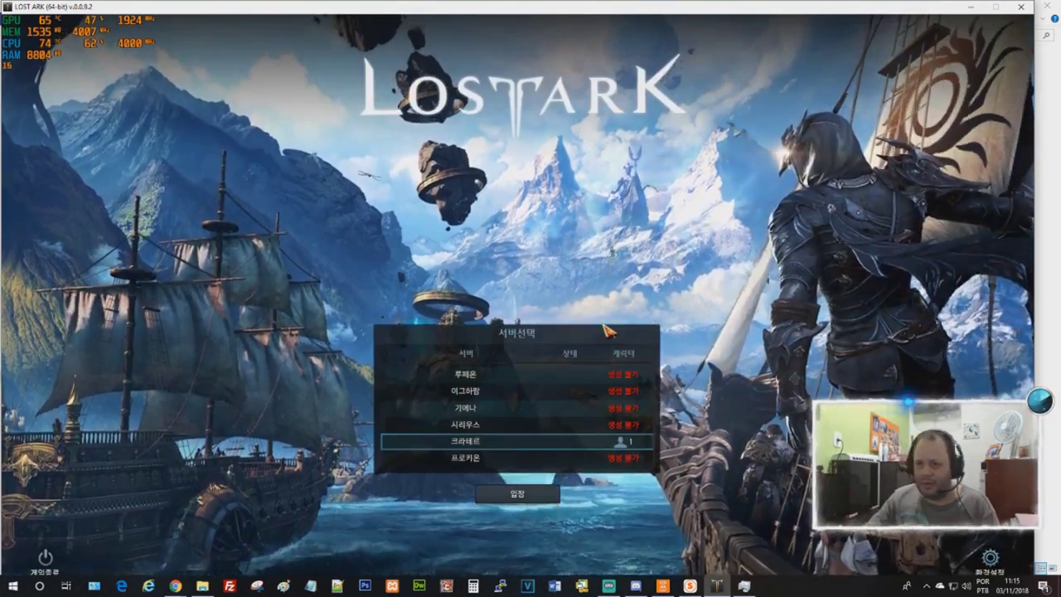
# - Point out other servers in the list again, ending with 이그하람 selected
pyautogui.click(507, 408)
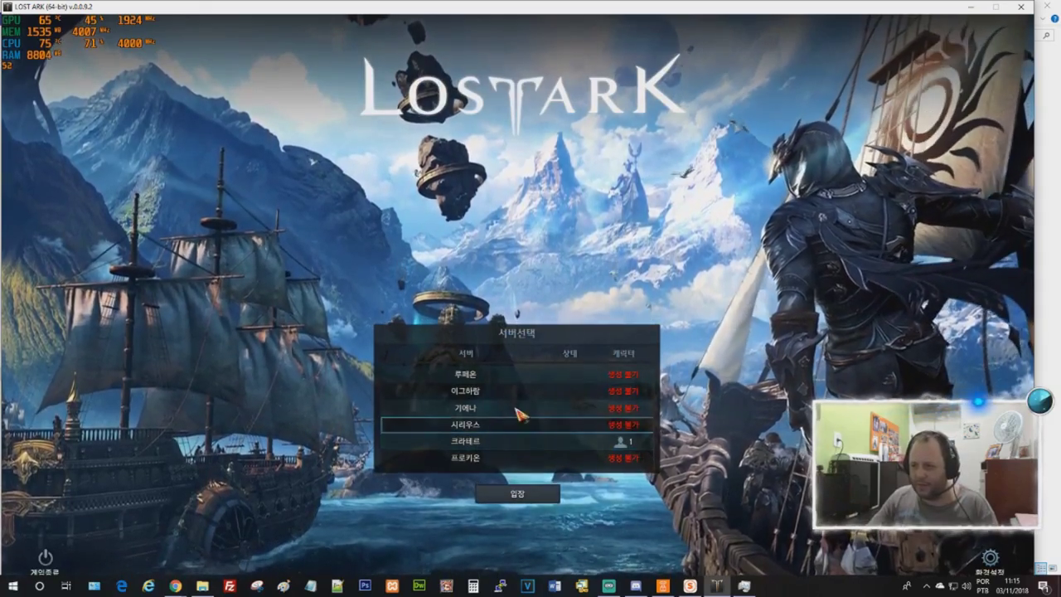
pyautogui.click(521, 392)
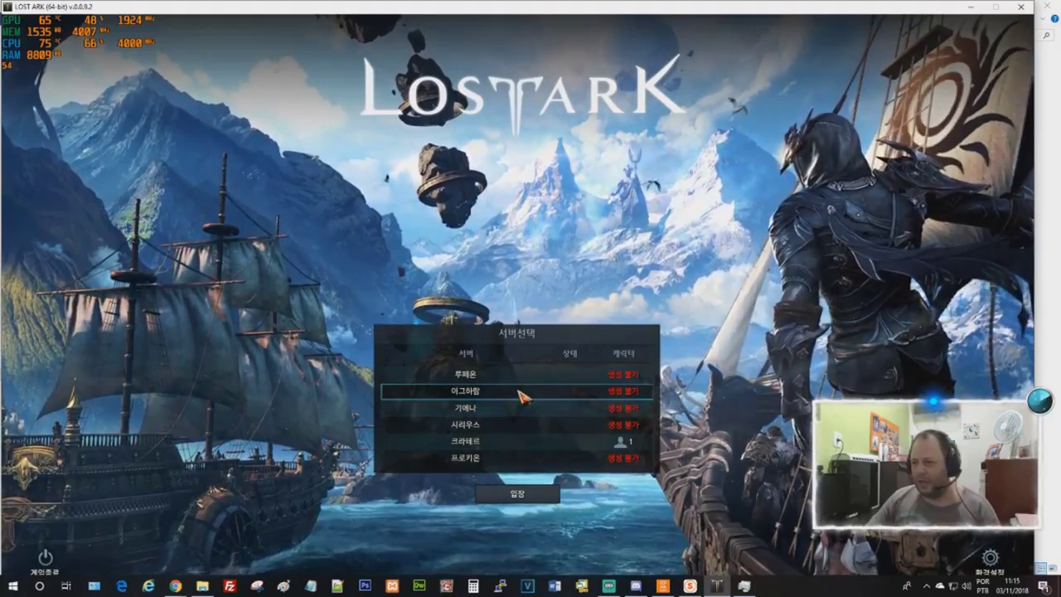
pyautogui.press('Up')
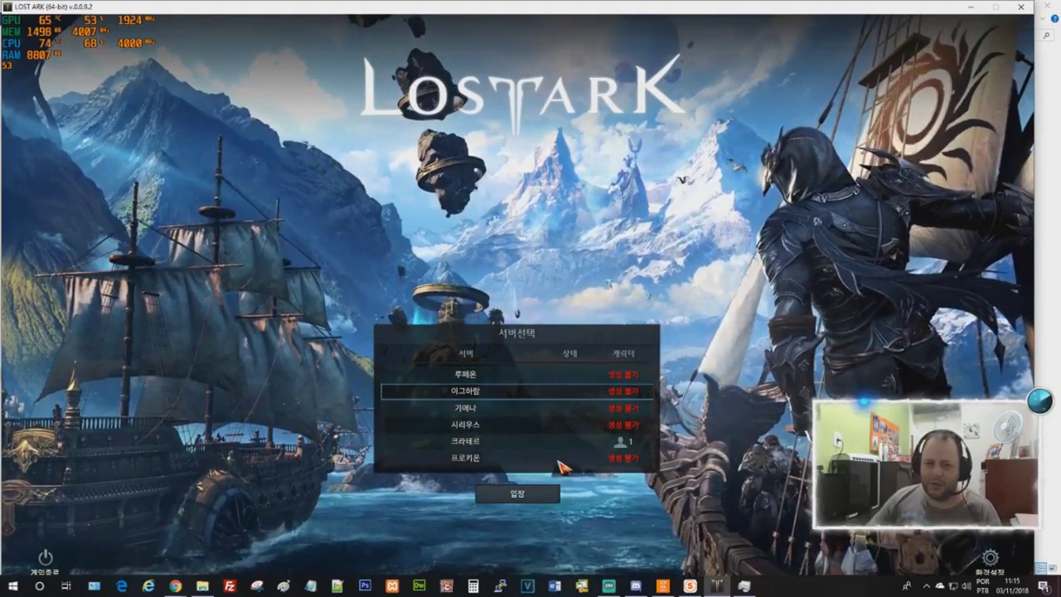